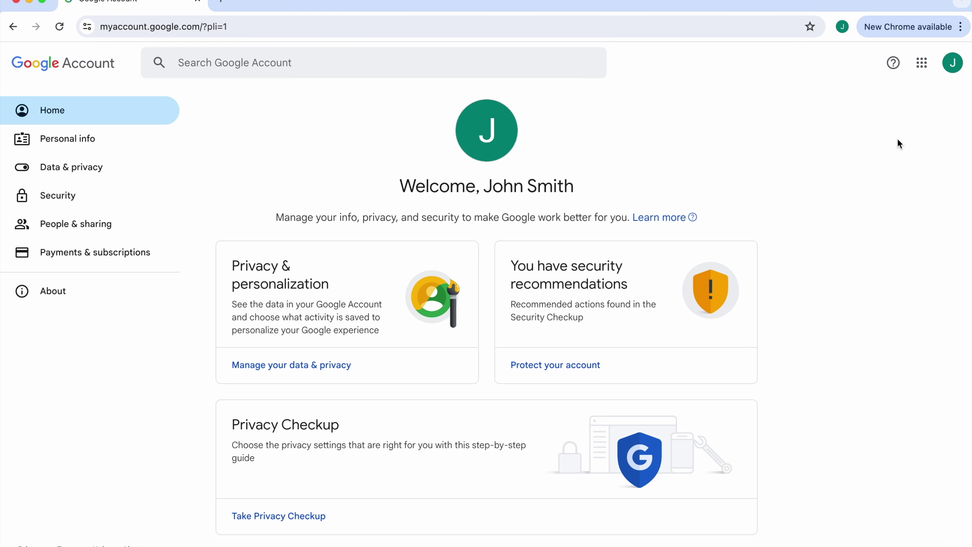
Launch Google Docs from the Google apps grid and start a new blank document
left_click(926, 67)
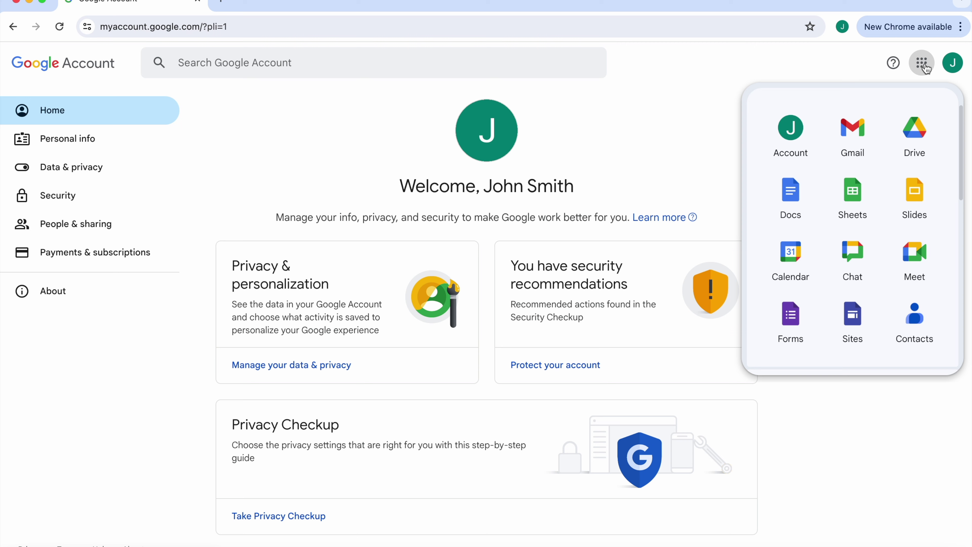
left_click(786, 192)
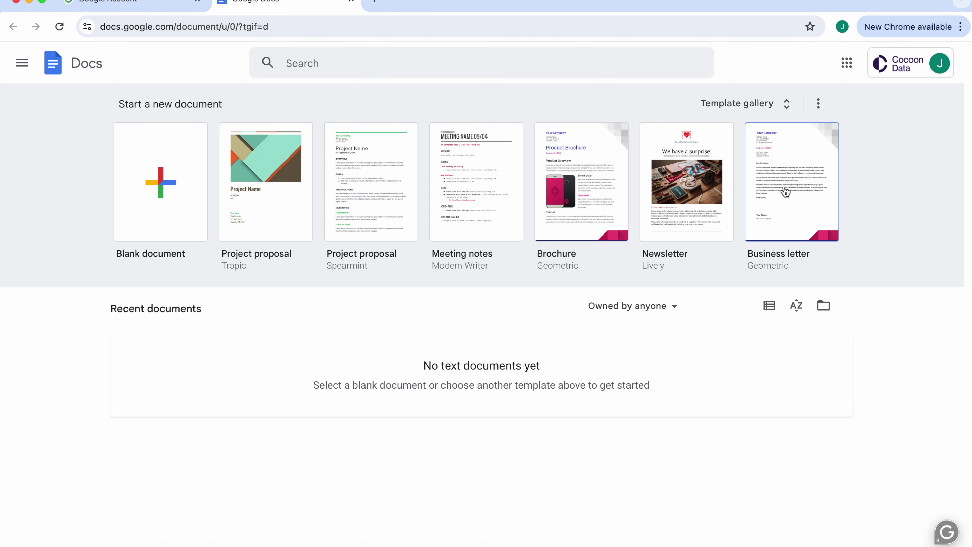
left_click(162, 210)
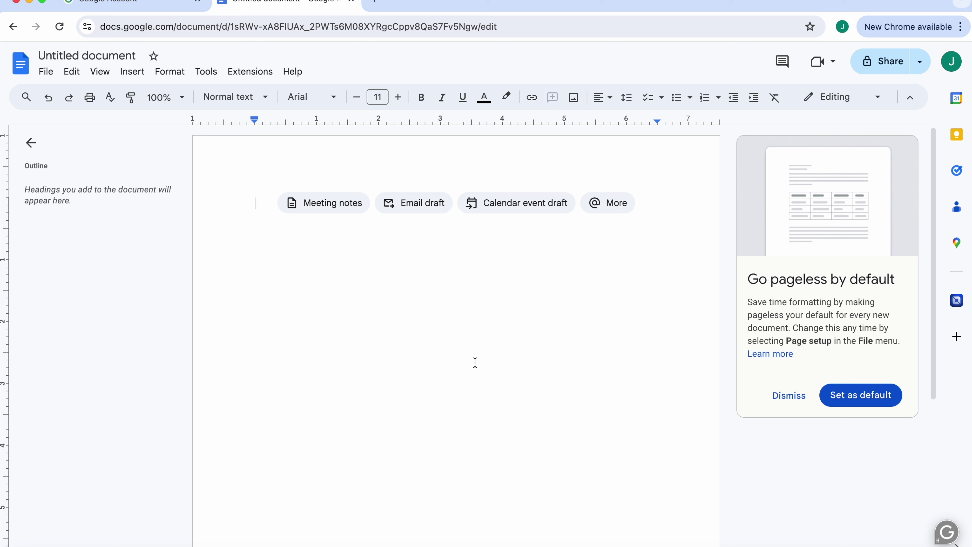
Dismiss the pageless card and authorize the KBOSS Data Security add-on, allowing its requested permissions
left_click(778, 402)
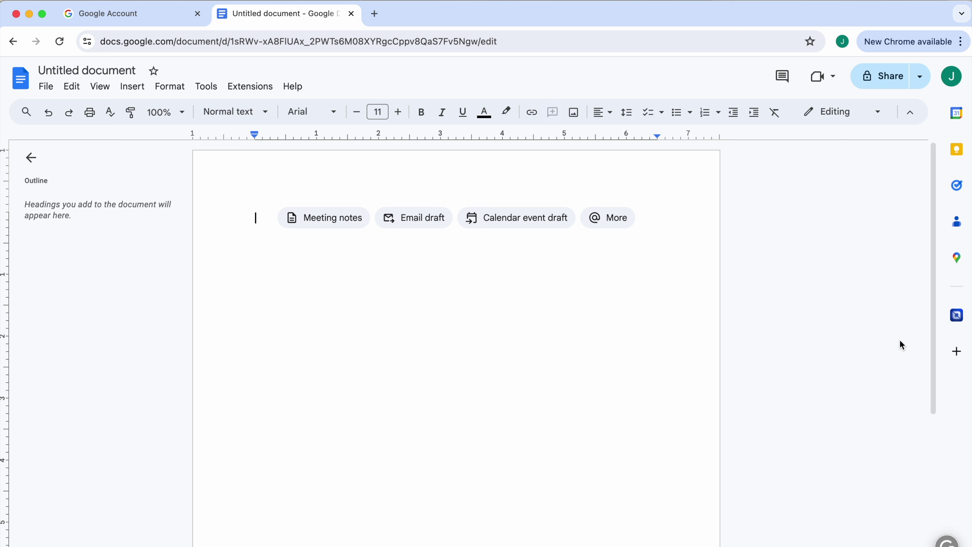
left_click(954, 317)
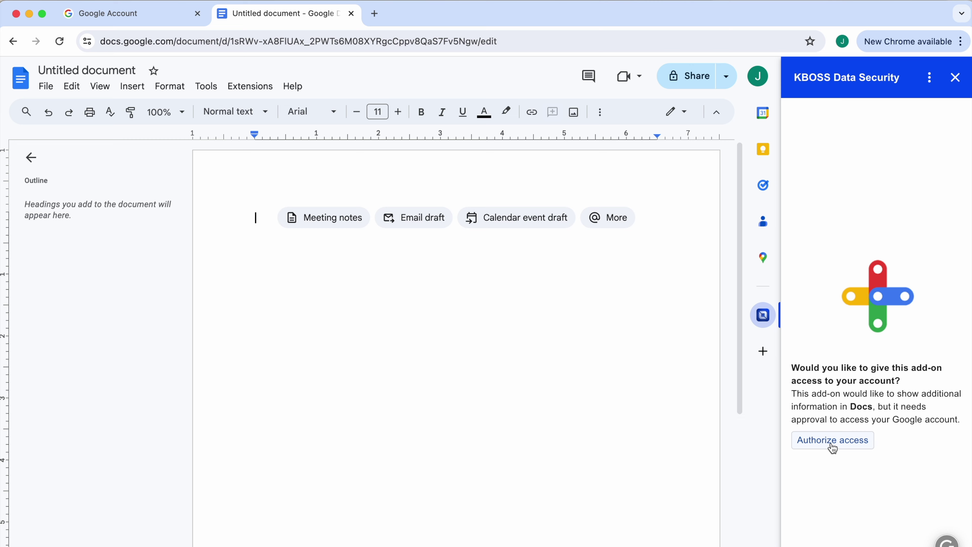
left_click(833, 445)
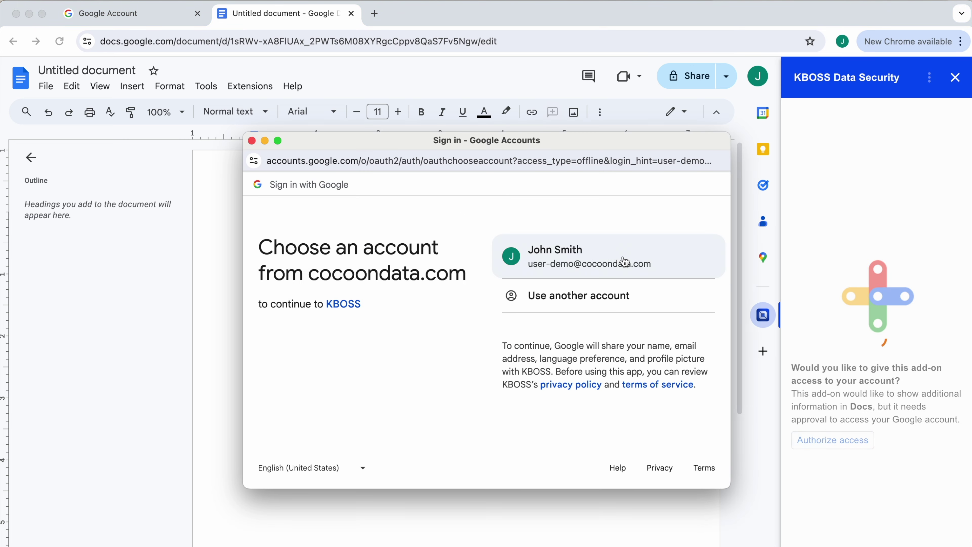
left_click(611, 263)
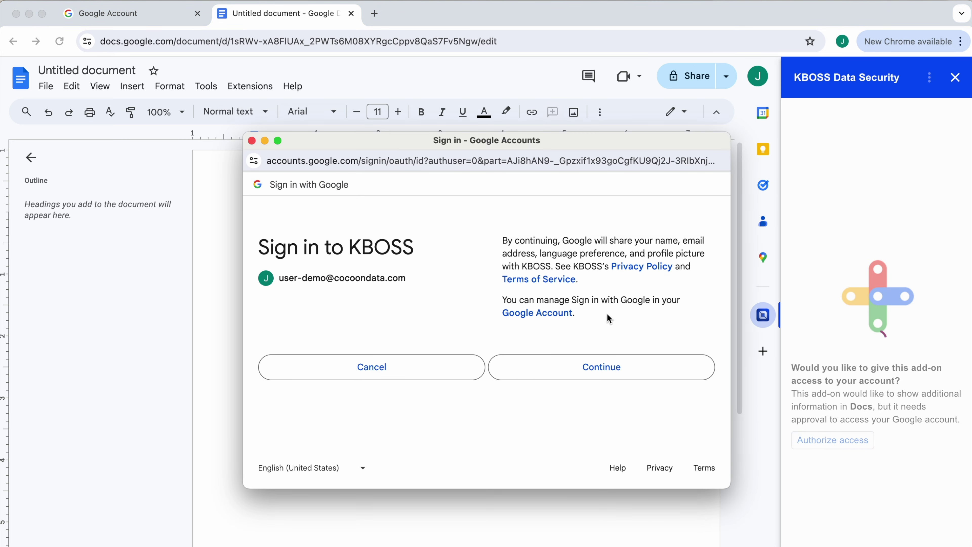
left_click(602, 367)
scroll(602, 367, "down", 10)
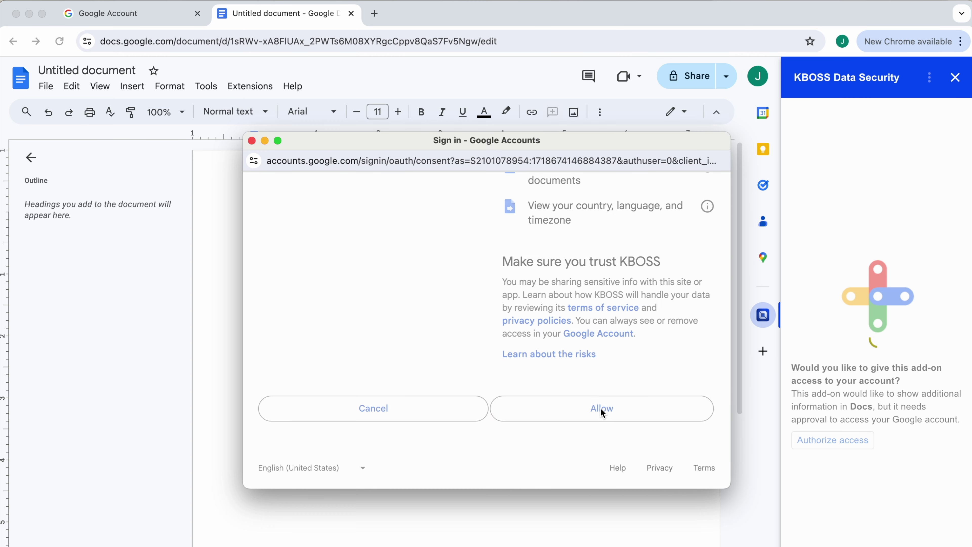
left_click(602, 409)
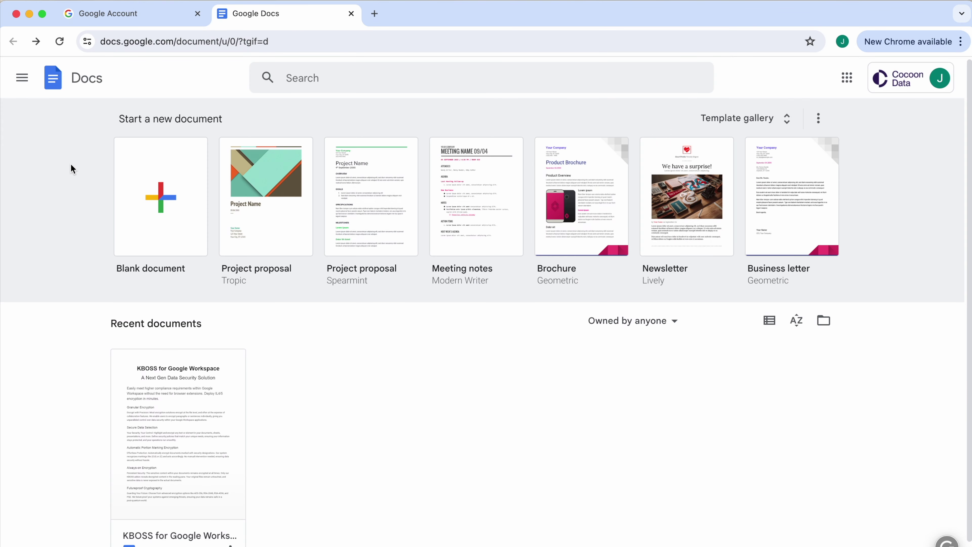
scroll(74, 254, "down", 1)
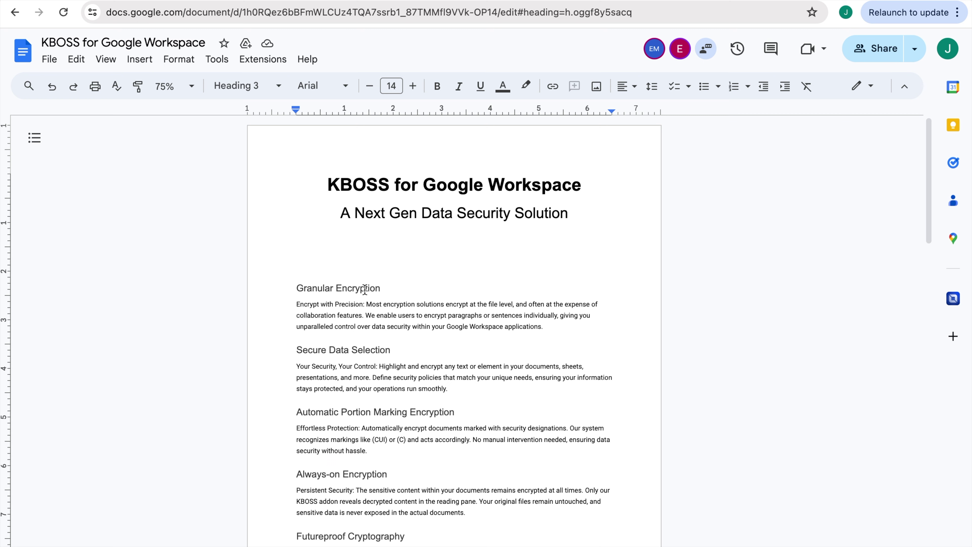
type("@")
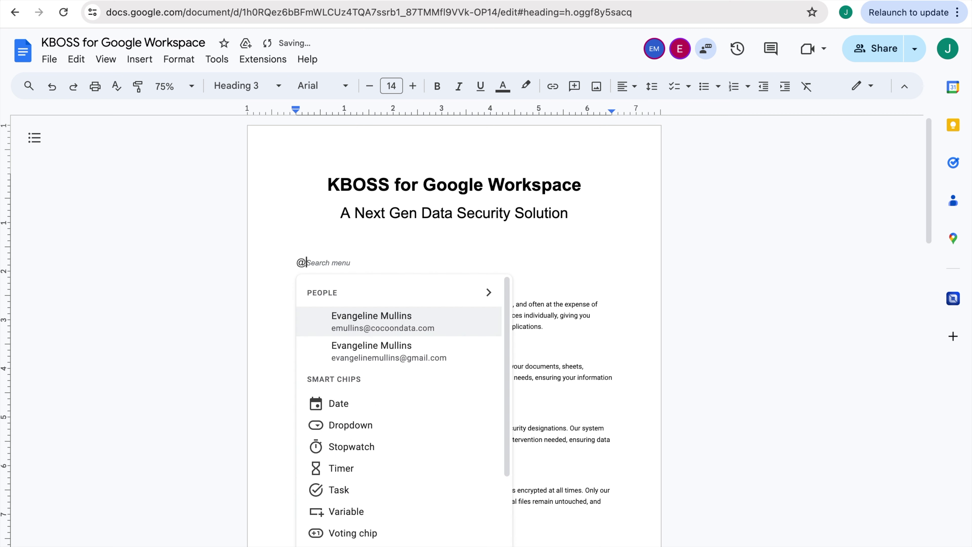
type("encrypt")
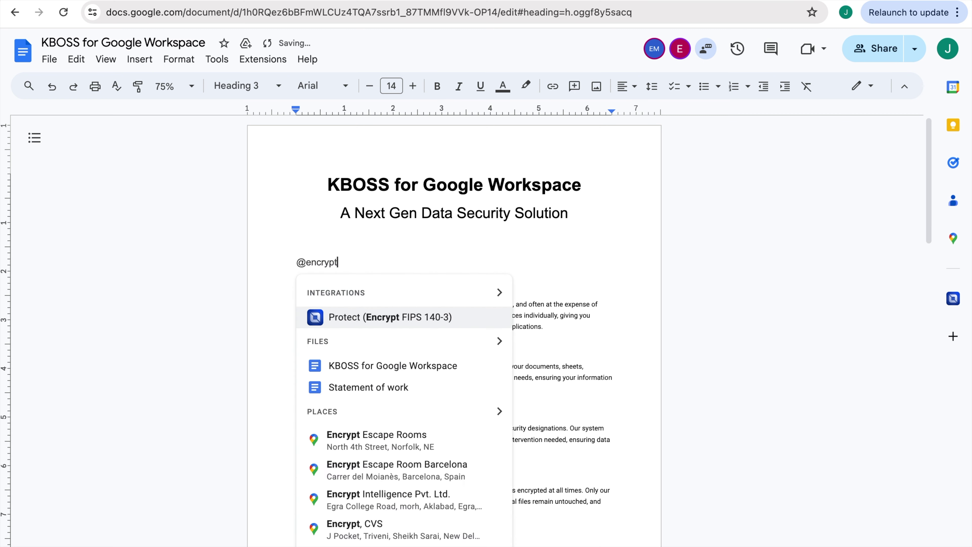
left_click(312, 319)
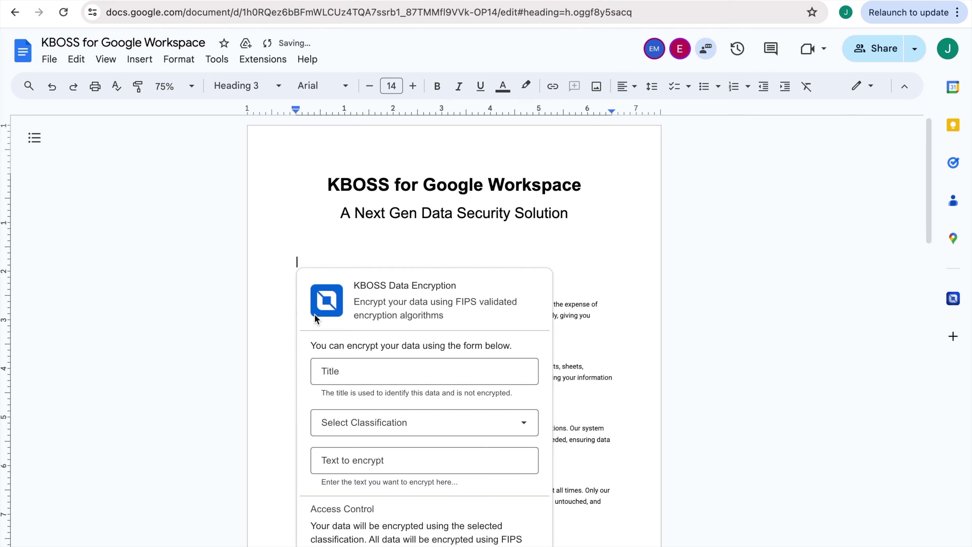
left_click(346, 369)
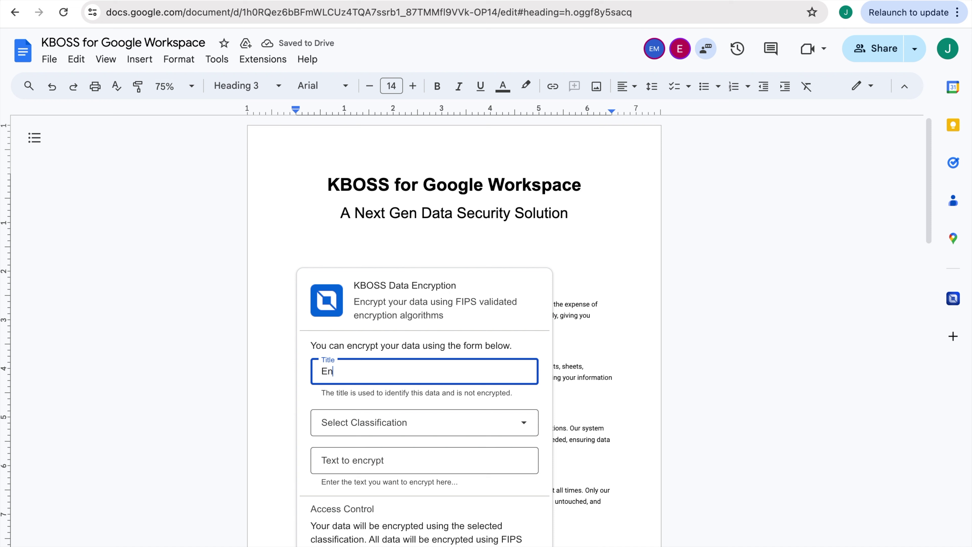
type("Encrypted Text")
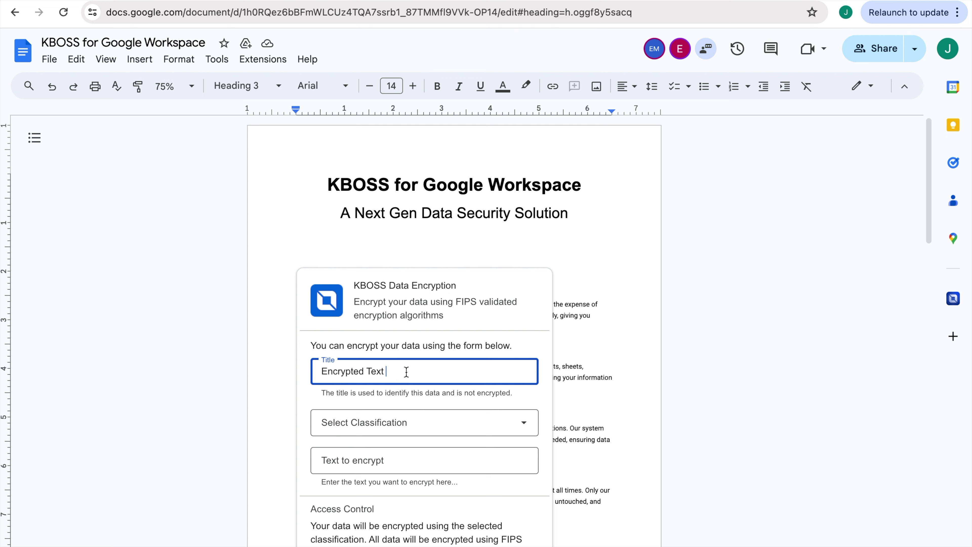
scroll(406, 372, "down", 2)
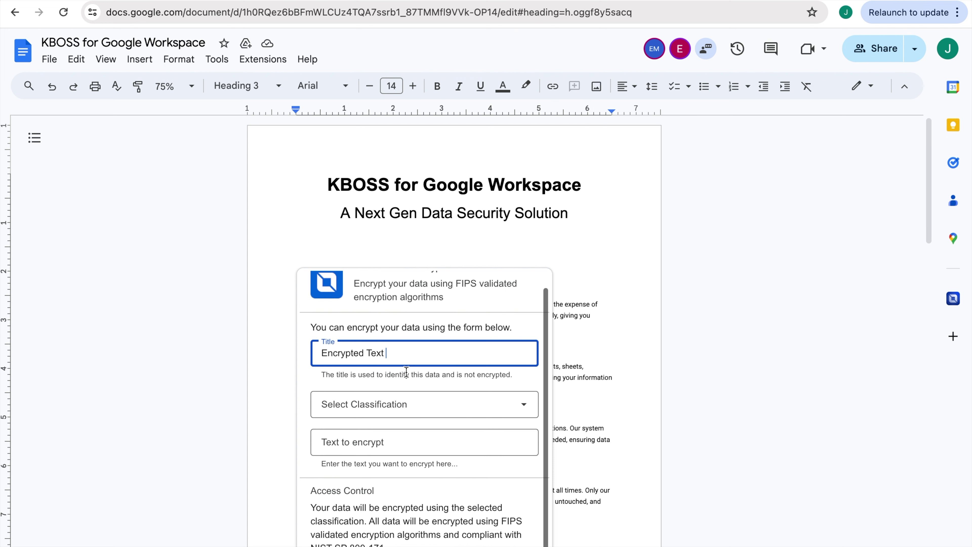
left_click(407, 382)
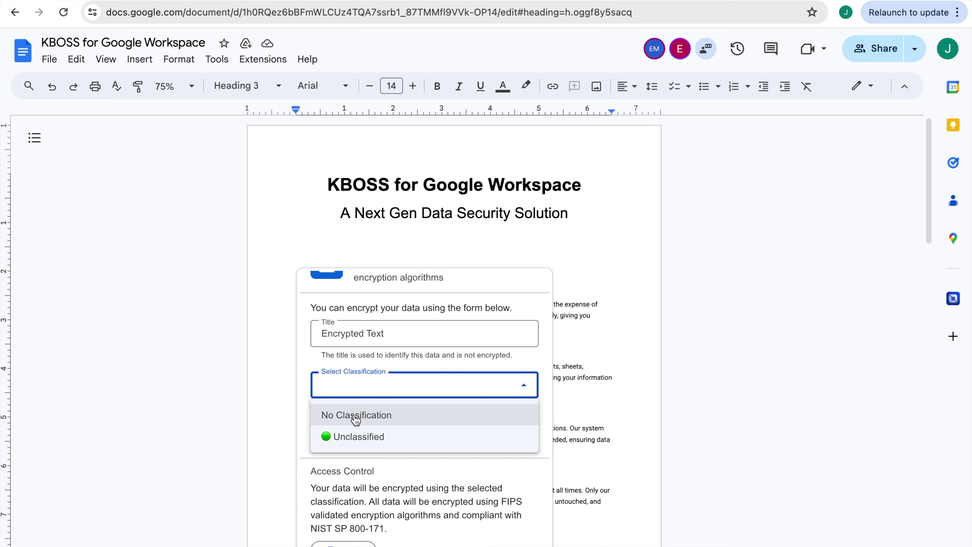
Classify the chip Unclassified and paste the security description paragraphs as the text to encrypt
left_click(337, 437)
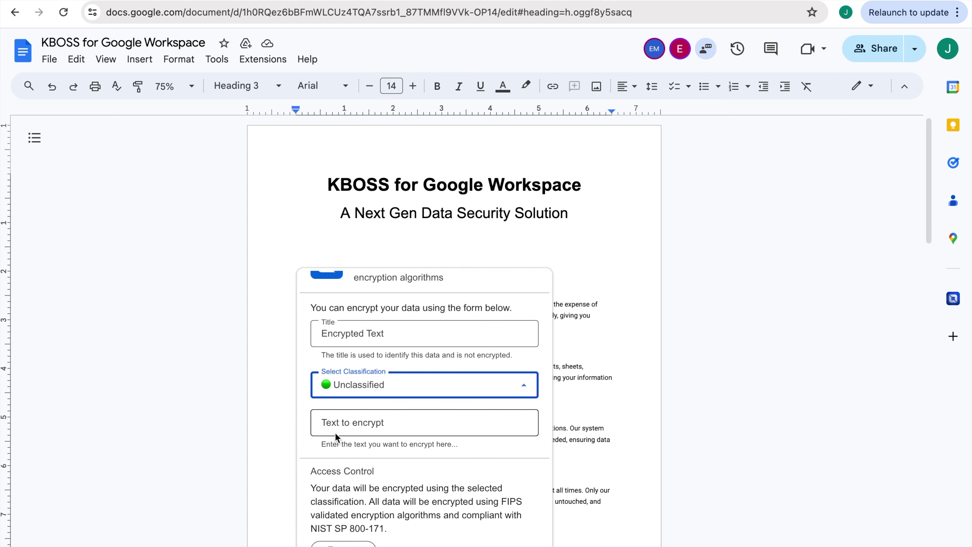
scroll(337, 438, "down", 2)
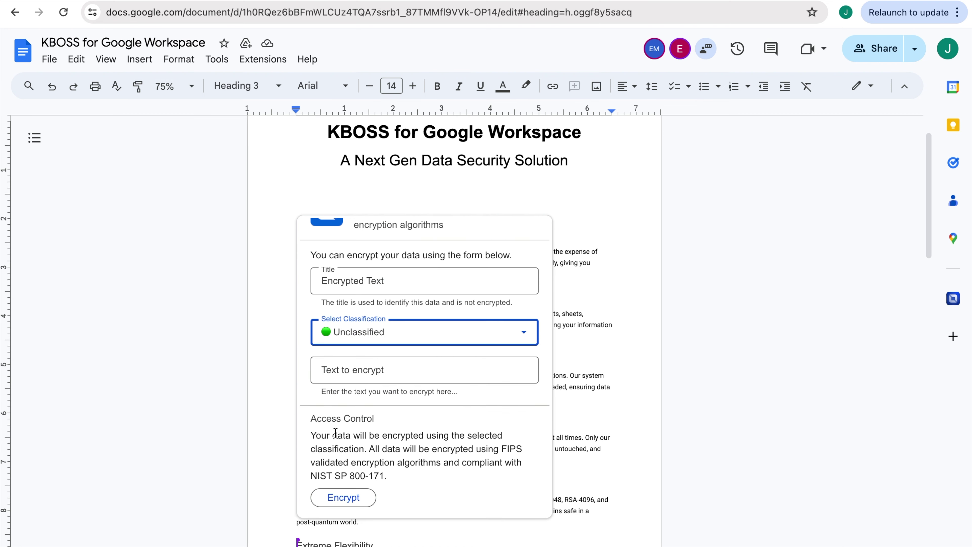
left_click(343, 371)
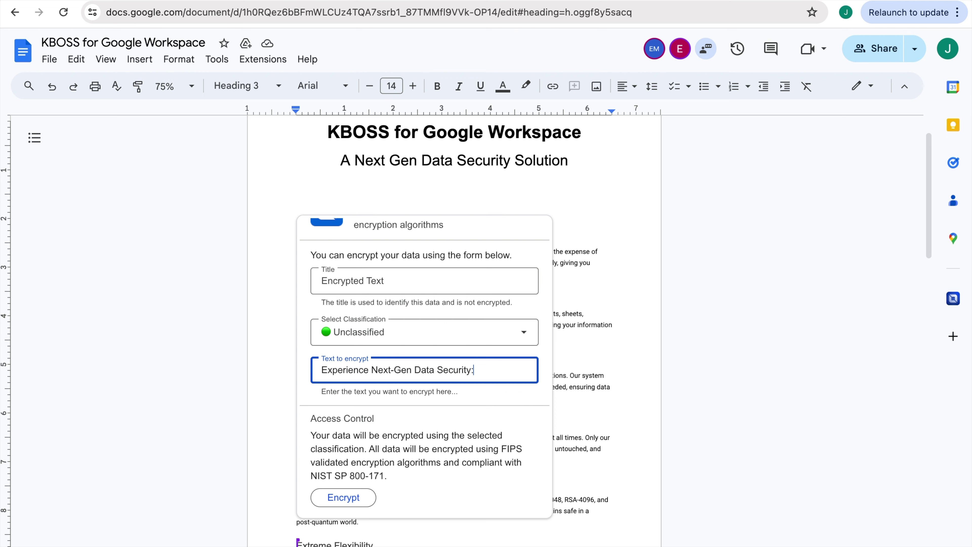
key("Return")
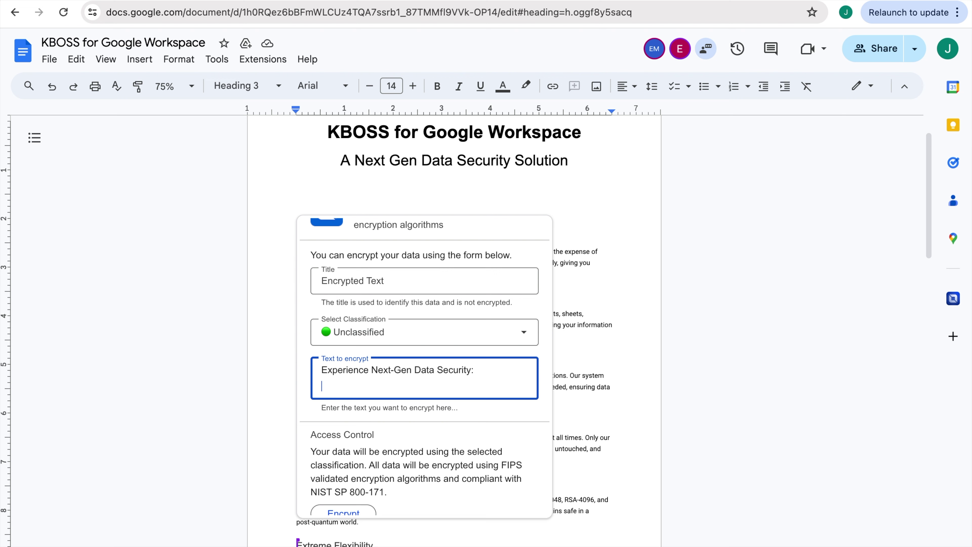
key("ctrl+v")
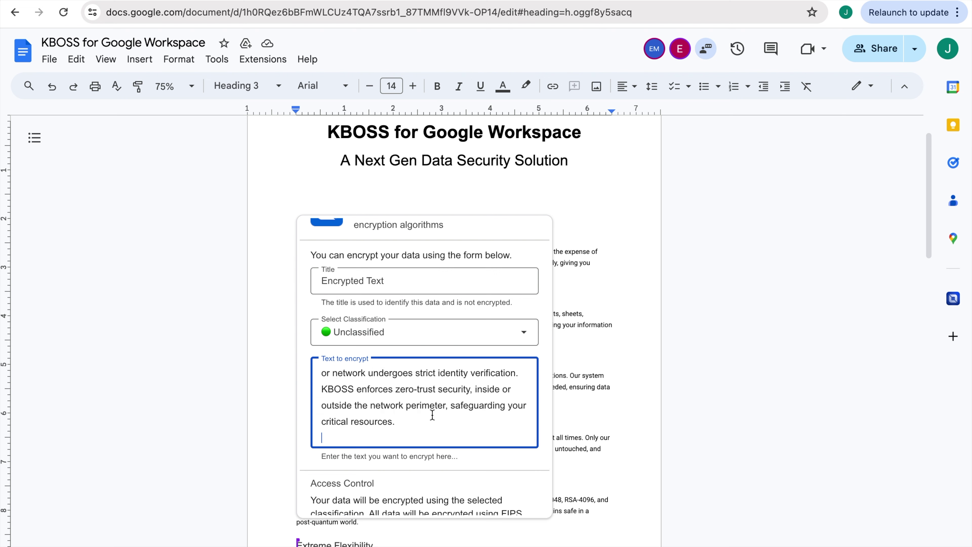
Highlight the FIPS and NIST SP 800-171 compliance note, then encrypt the text
scroll(432, 415, "up", 15)
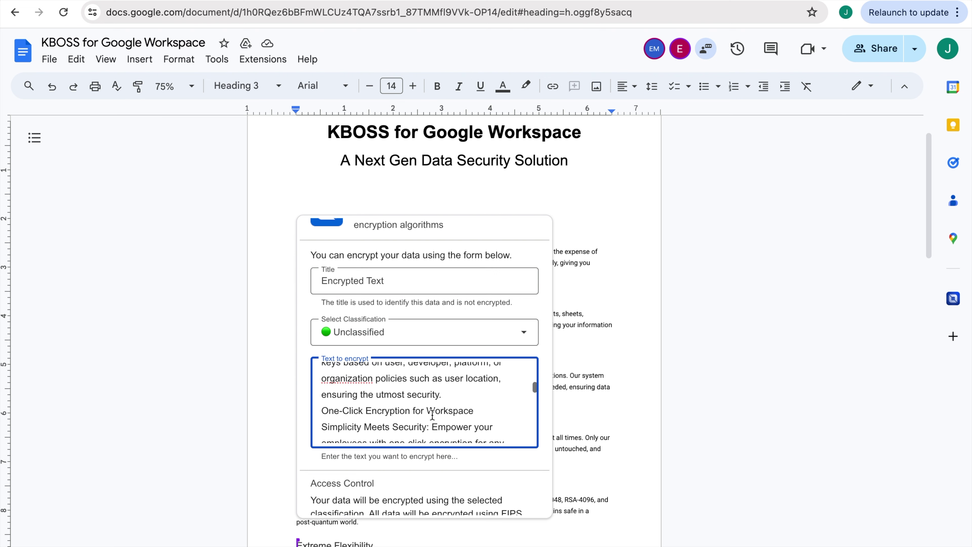
scroll(433, 415, "up", 6)
scroll(457, 385, "down", 1)
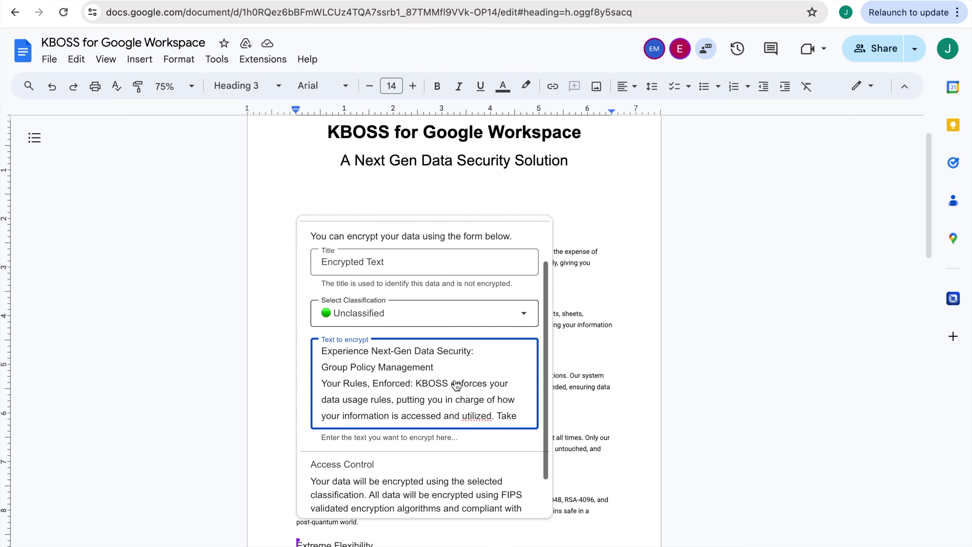
scroll(457, 385, "down", 1)
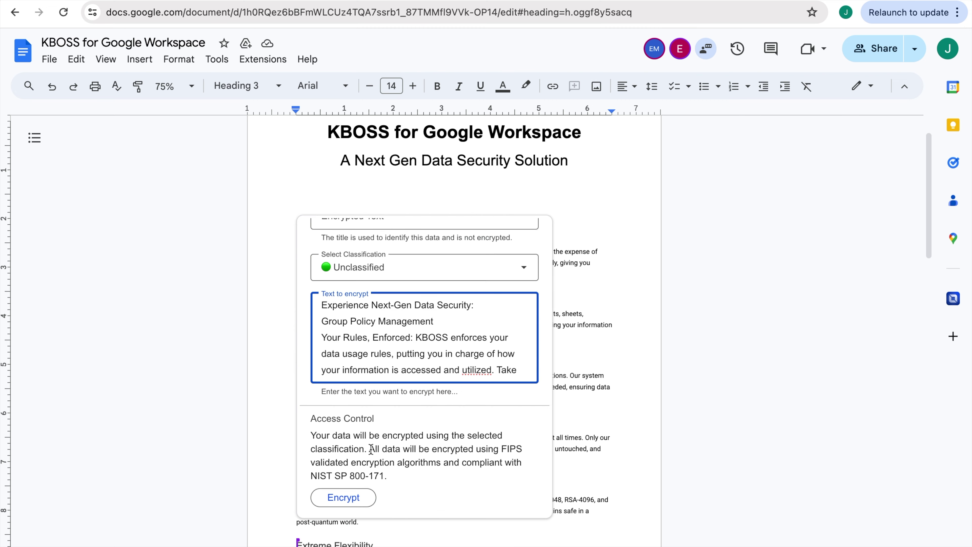
left_click_drag(503, 449, 483, 479)
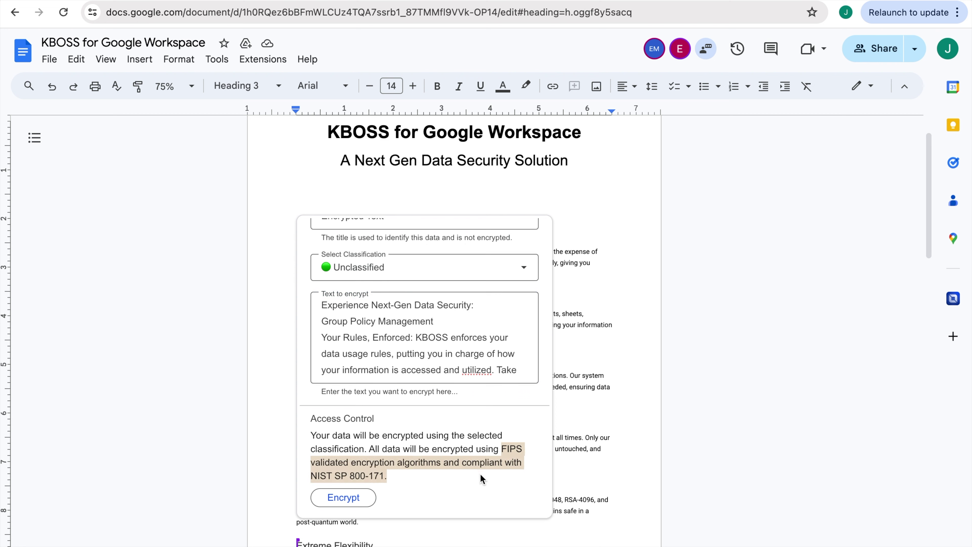
left_click(481, 479)
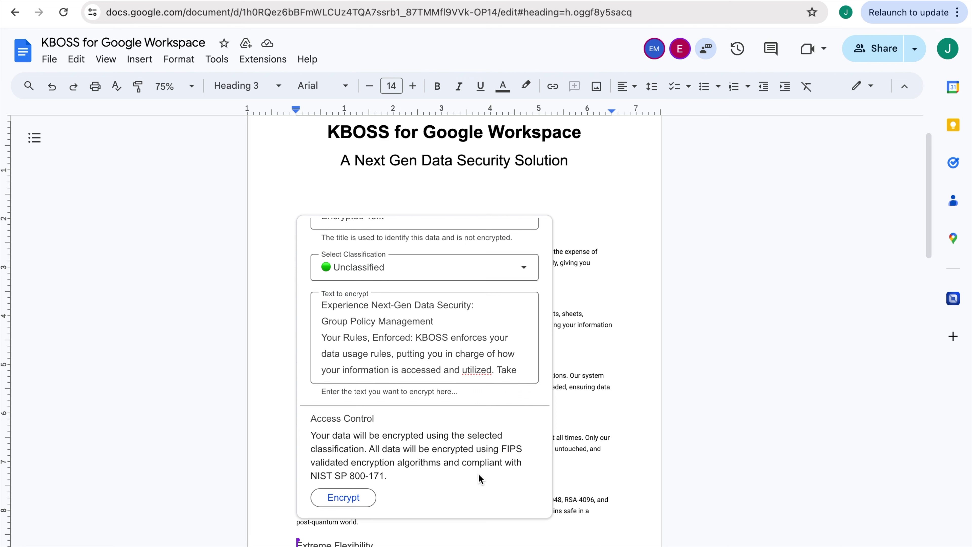
left_click(337, 499)
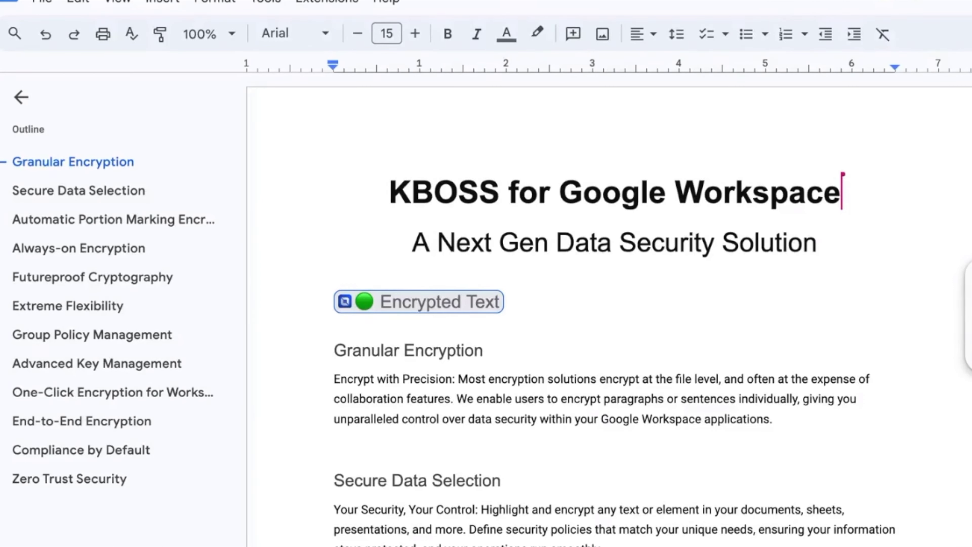
Open the Encrypted Text chip's card to review its Unclassified label and decrypted text, then close it
left_click_drag(517, 302, 341, 441)
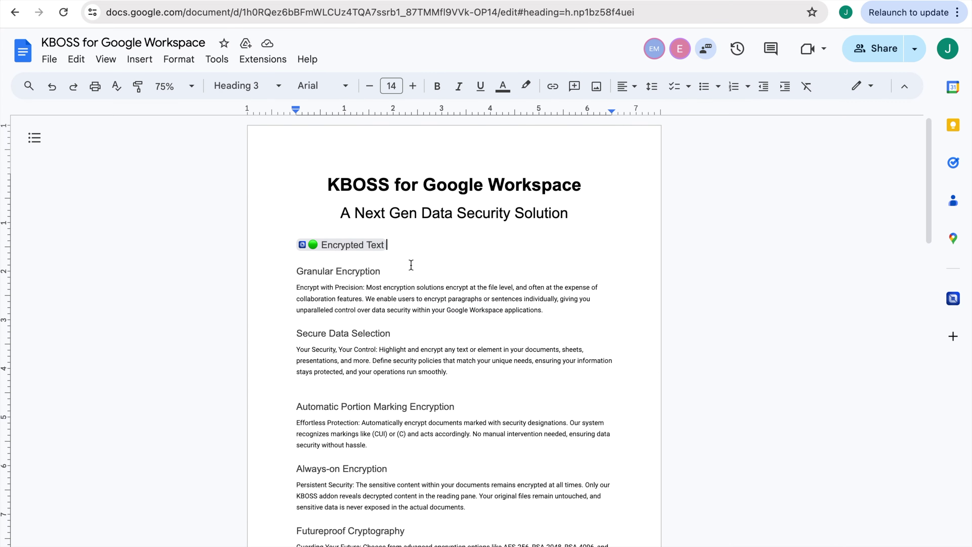
left_click(407, 255)
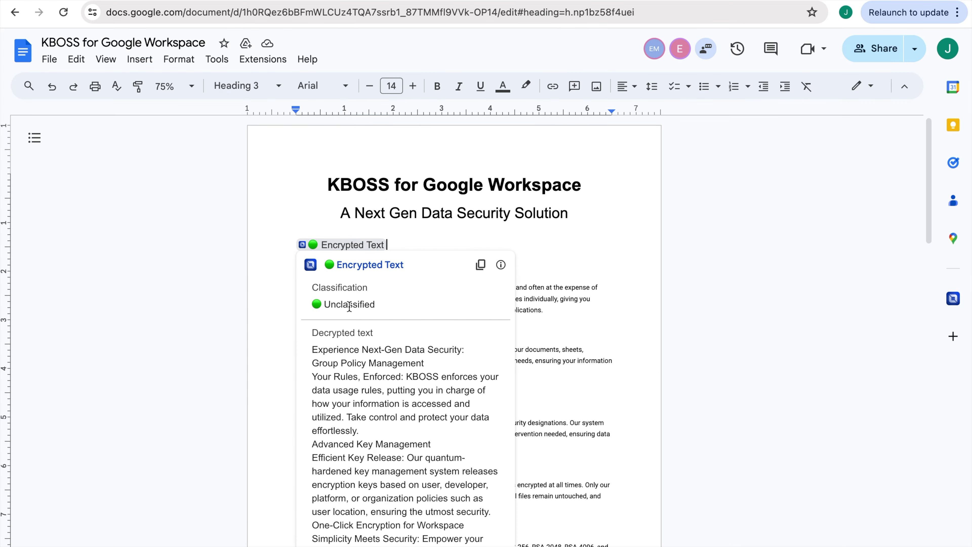
scroll(349, 307, "down", 5)
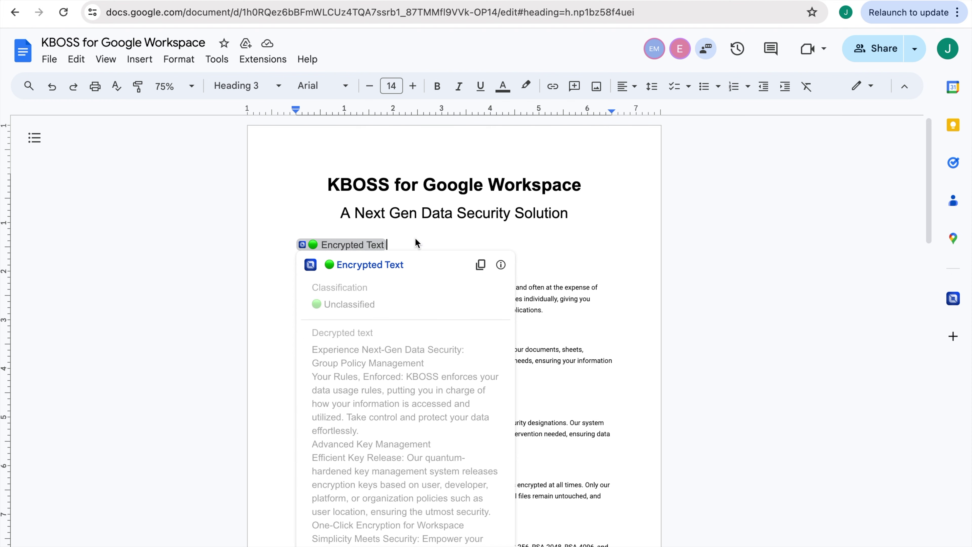
left_click(445, 234)
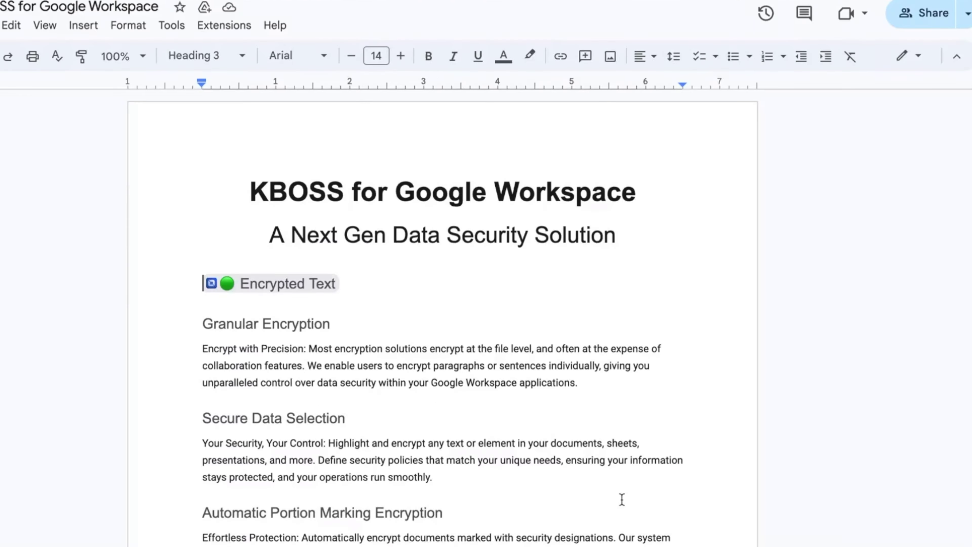
Add a 'secure Collaboration' line beneath the Encrypted Text chip
mouse_move(222, 283)
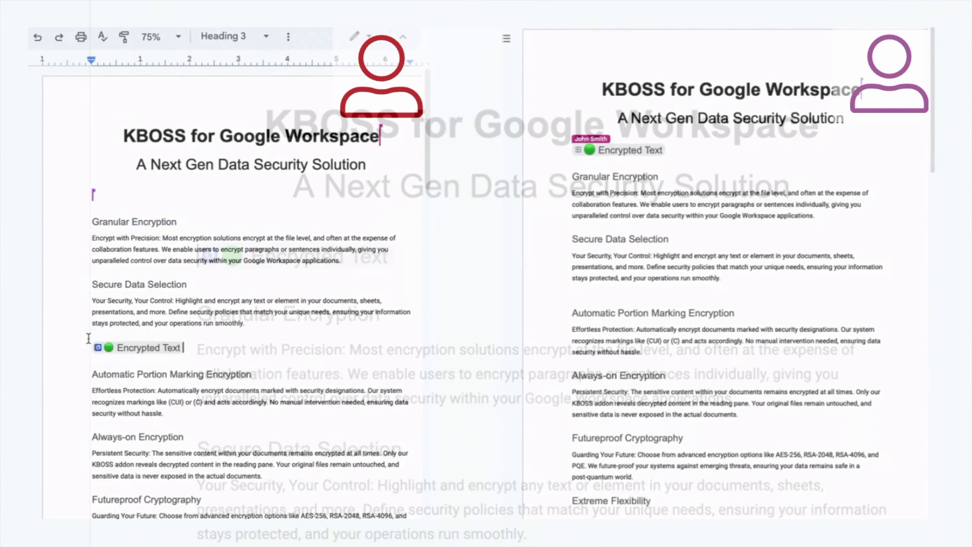
key("Return")
type("secure Coll")
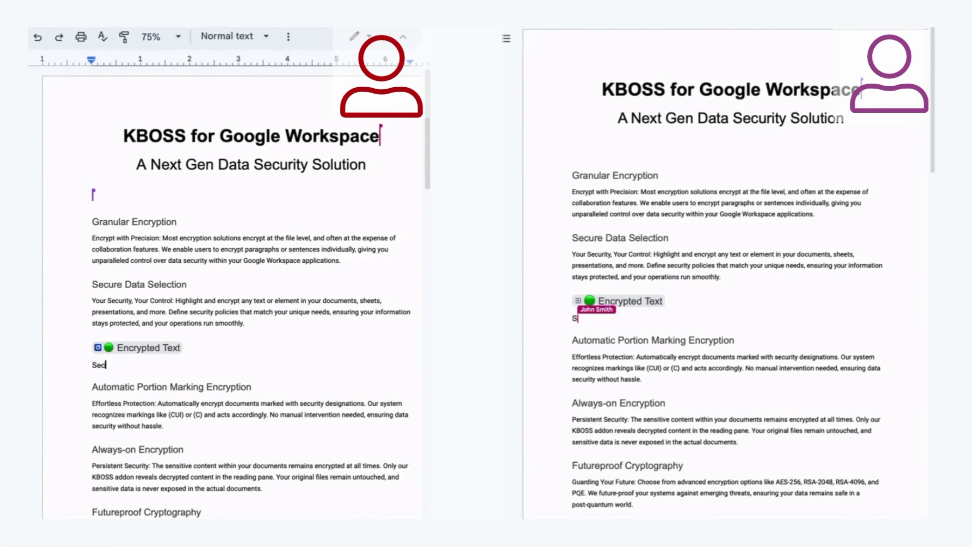
type("aboration")
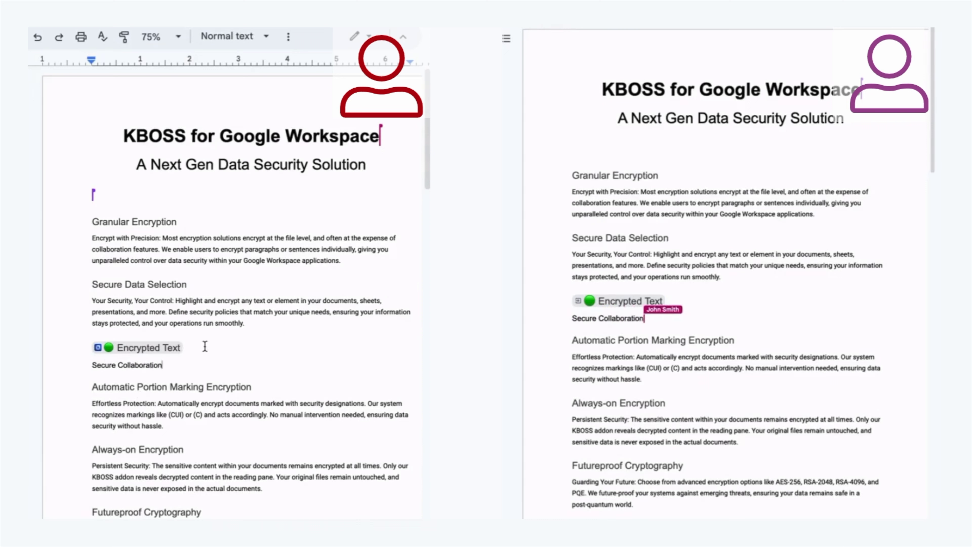
Join that line onto the chip's line, delete the chip, then undo the deletion
left_click(183, 348)
key("Delete")
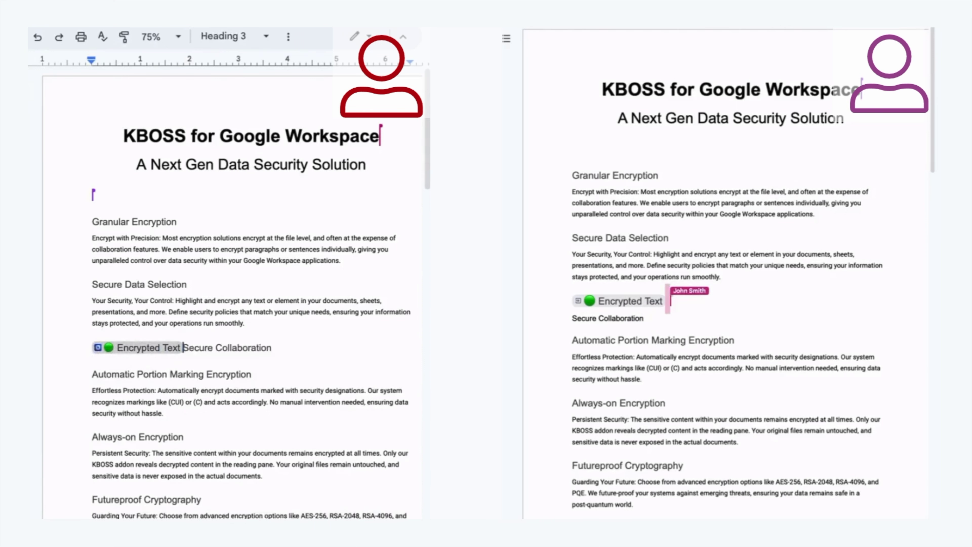
key("BackSpace")
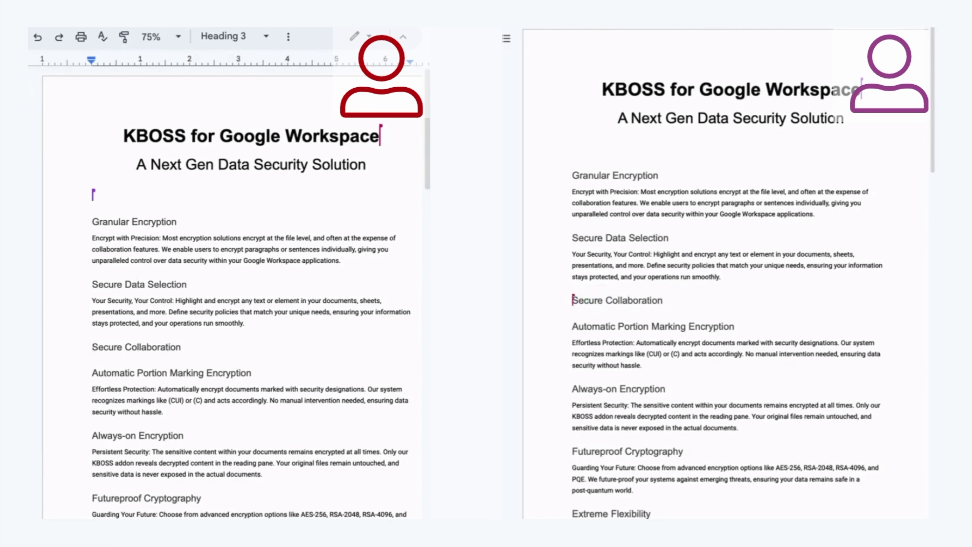
left_click(37, 38)
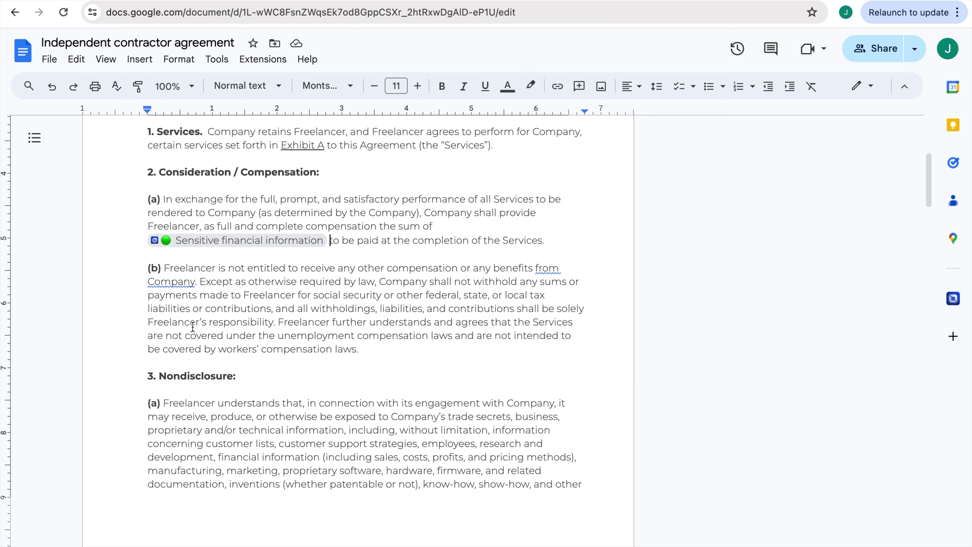
mouse_move(177, 245)
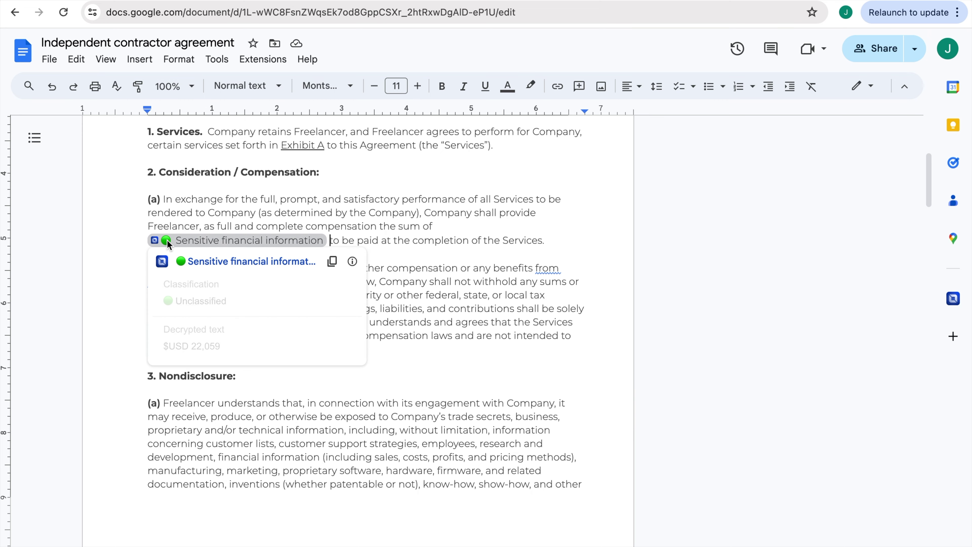
type("@encryp")
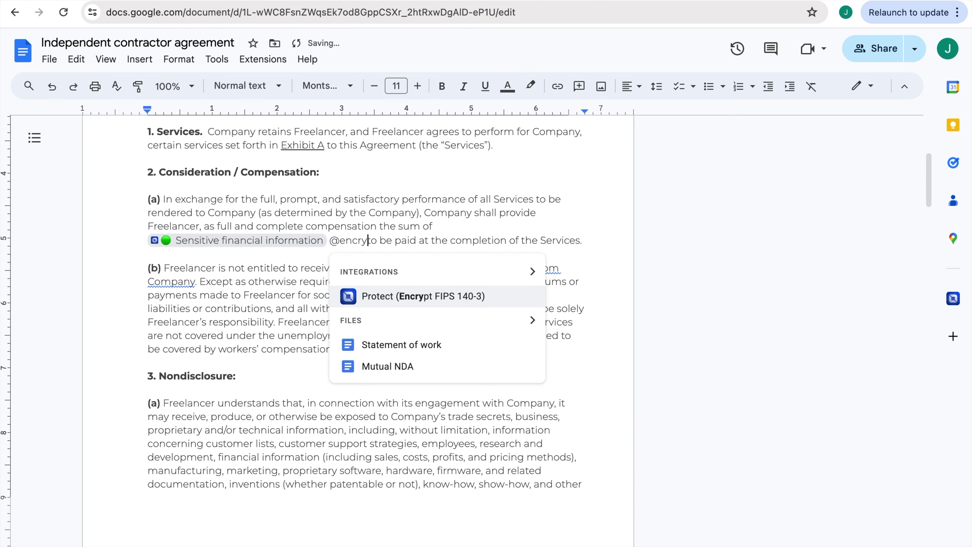
left_click(380, 300)
left_click(372, 348)
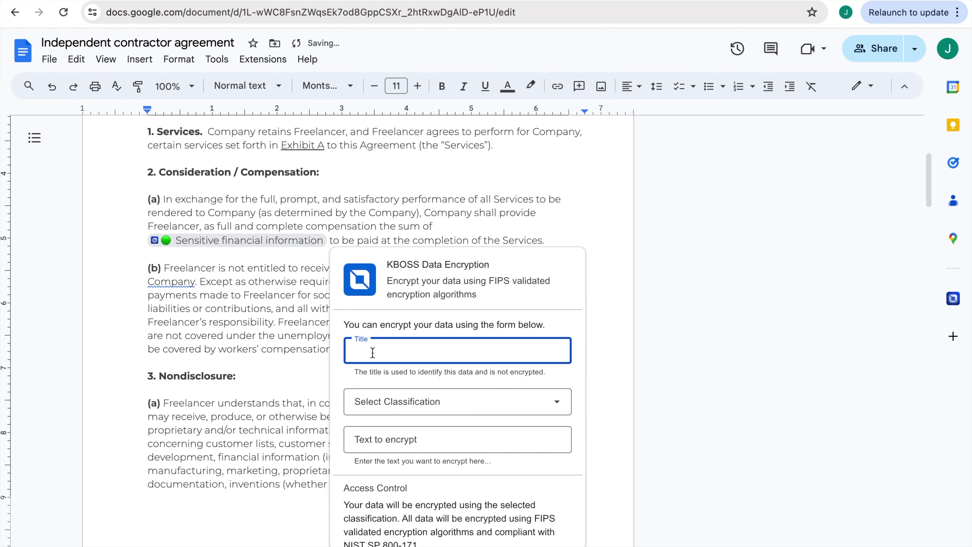
type("Updated finan")
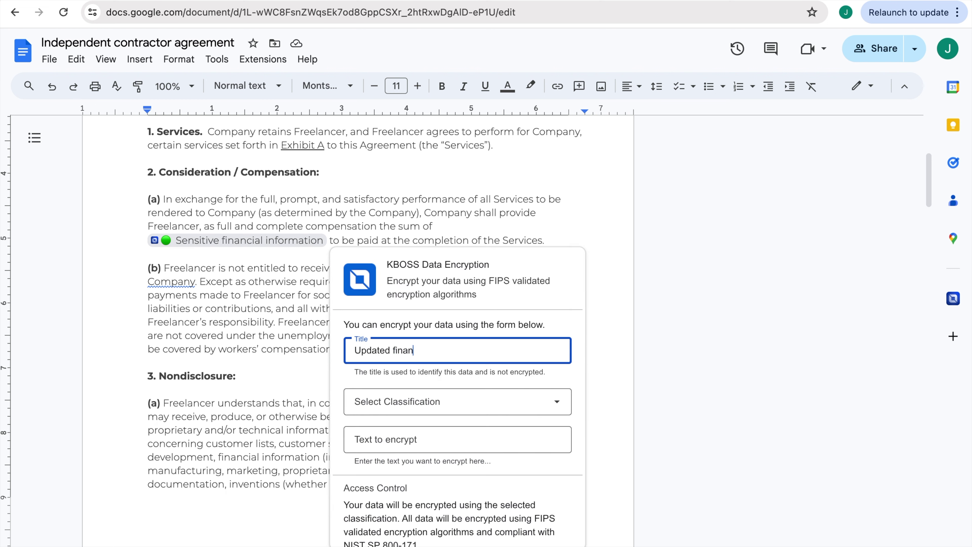
type("cial information")
left_click(366, 403)
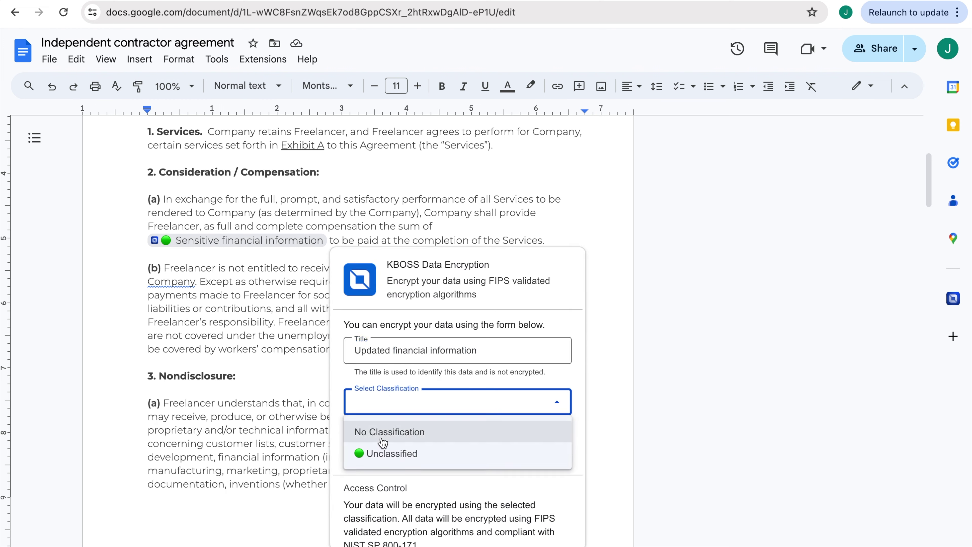
left_click(390, 454)
Copy the $USD 22,059 amount into Text to encrypt and encrypt it into the new chip
left_click_drag(221, 347, 154, 350)
key("ctrl+c")
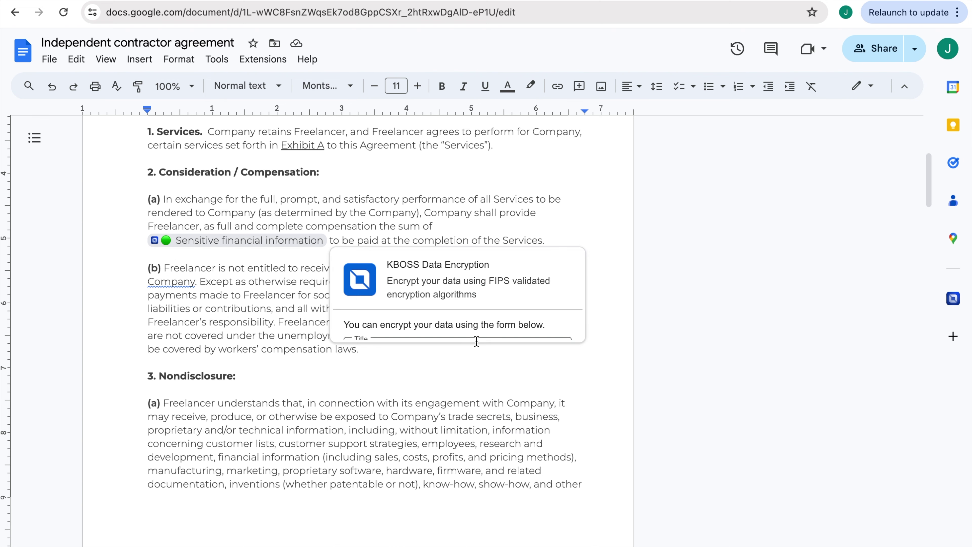
left_click(455, 302)
key("ctrl+v")
key("BackSpace")
key("BackSpace")
key("BackSpace")
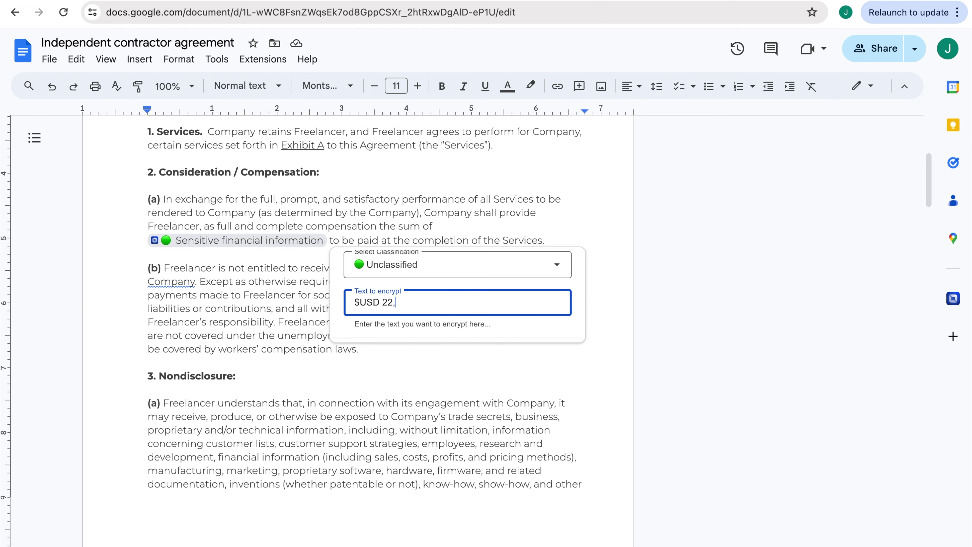
scroll(458, 296, "down", 1)
left_click(381, 323)
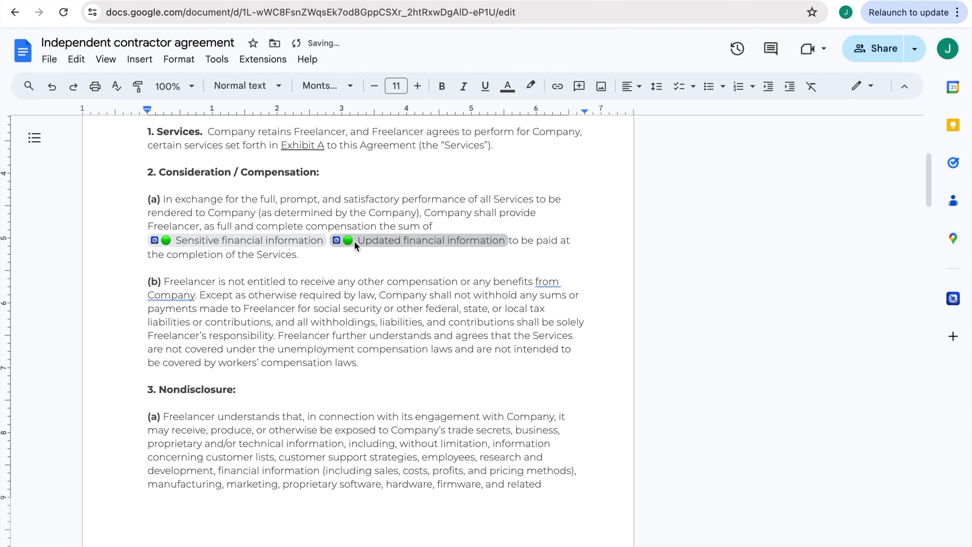
left_click(325, 239)
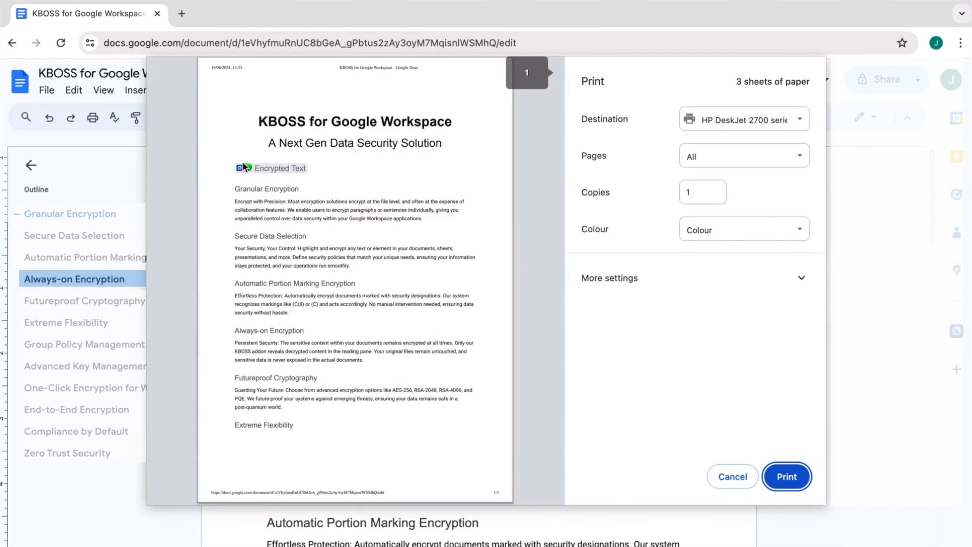
Set the print destination to Save as PDF, noting the masked encrypted chip in the preview
left_click(268, 167)
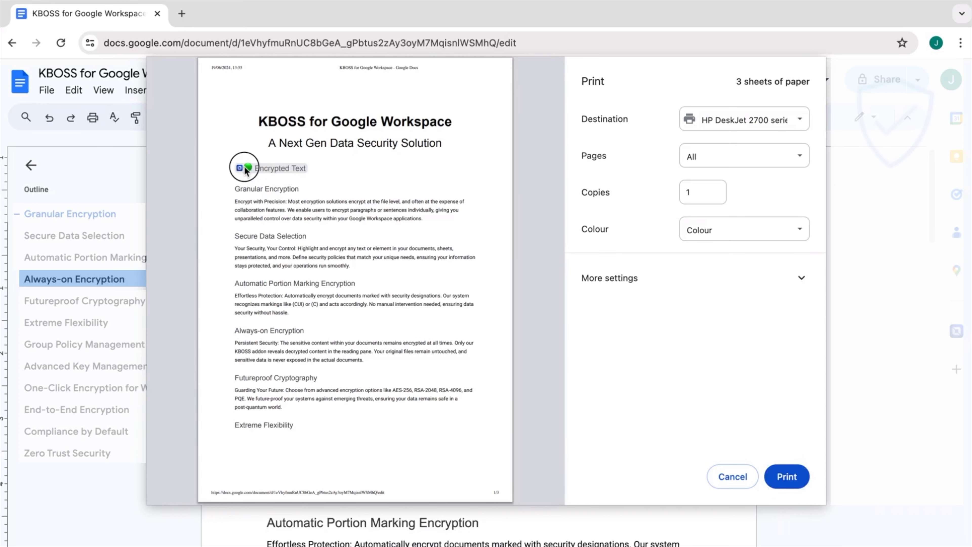
left_click(785, 122)
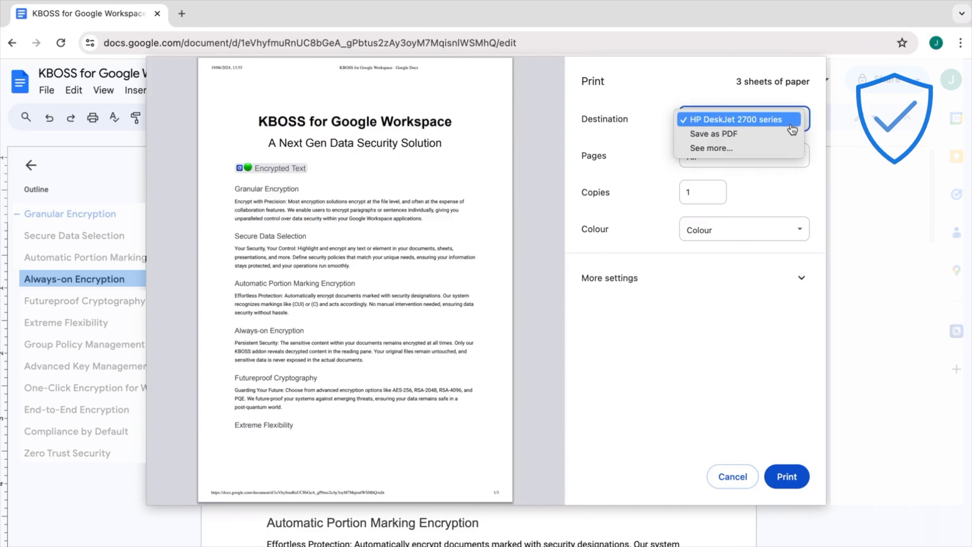
left_click(747, 133)
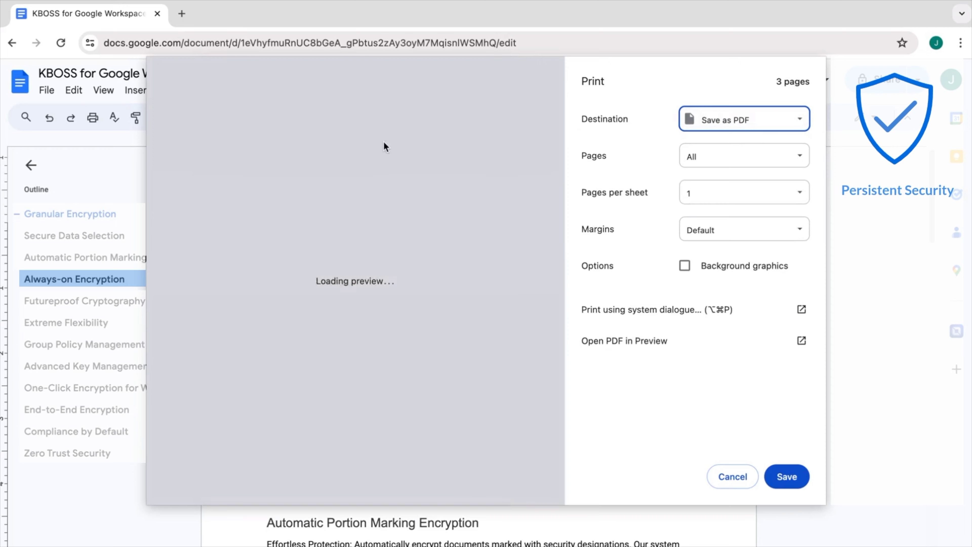
left_click(238, 160)
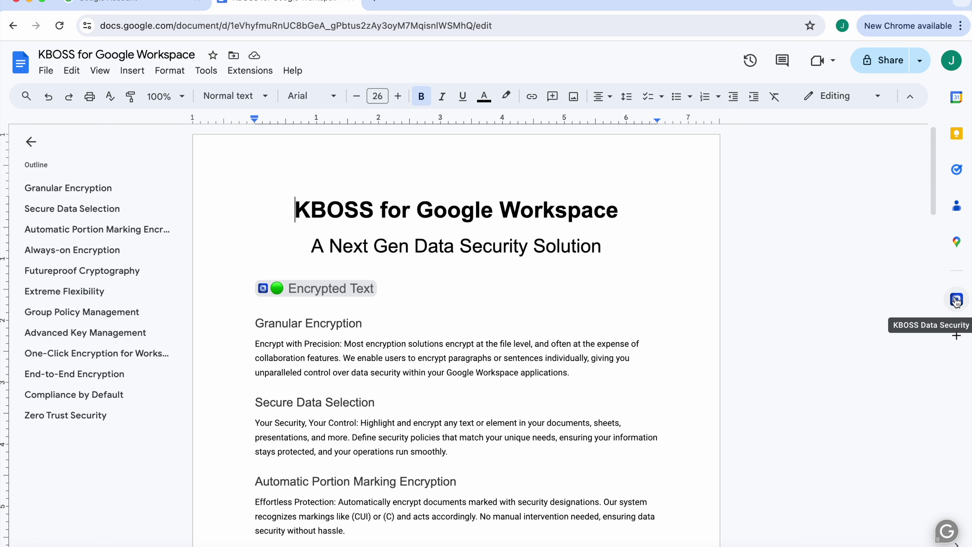
Reauthorize KBOSS from its sidebar and generate the 'SANITIZED - KBOSS for Google Workspace' copy
left_click(956, 301)
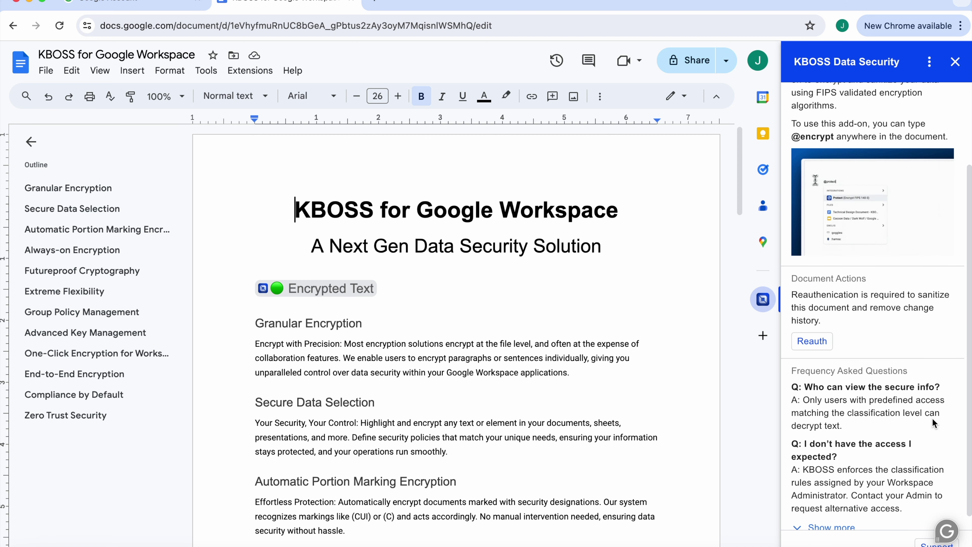
left_click(817, 341)
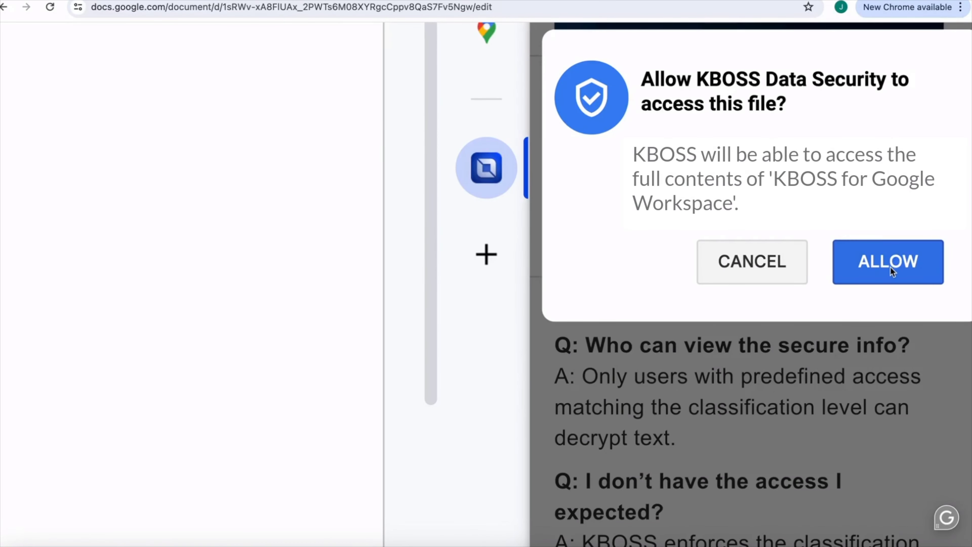
left_click(891, 267)
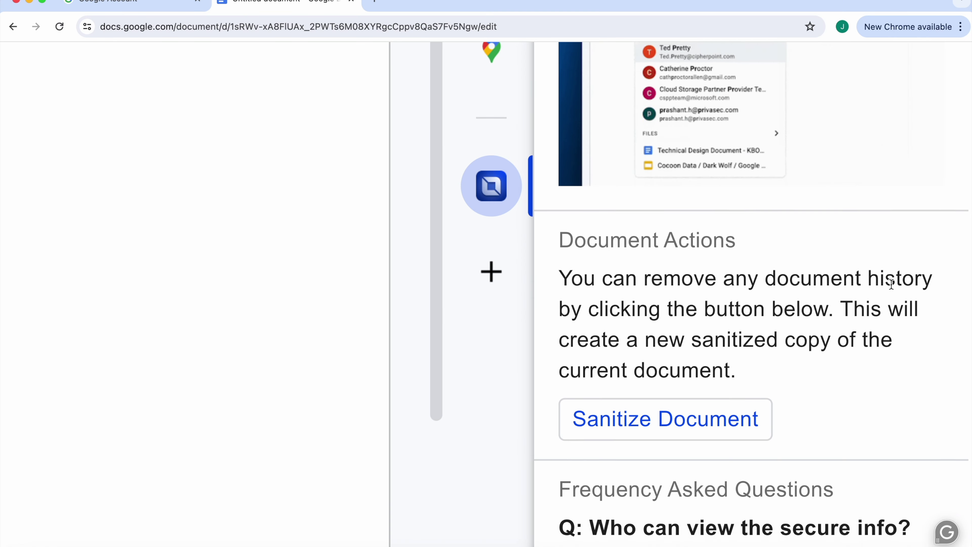
scroll(891, 283, "down", 3)
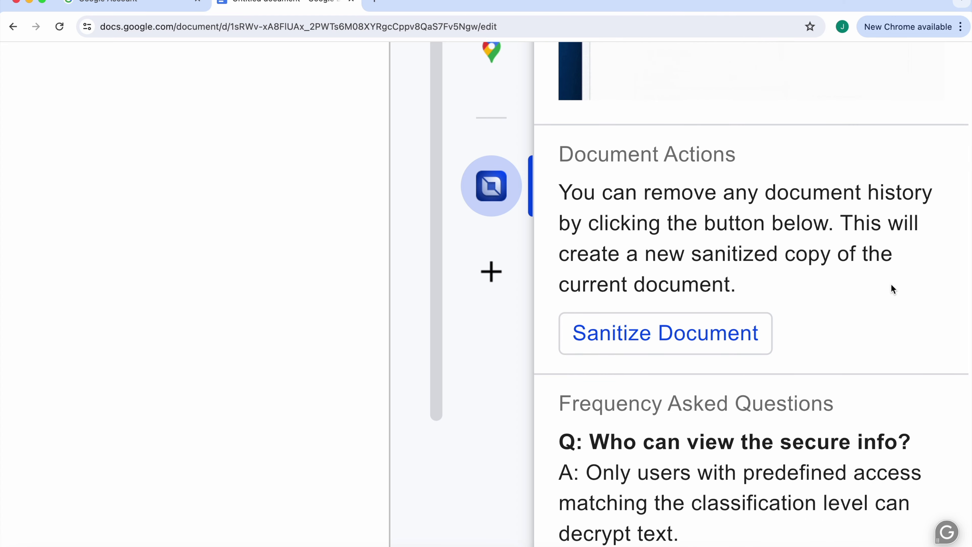
left_click(703, 337)
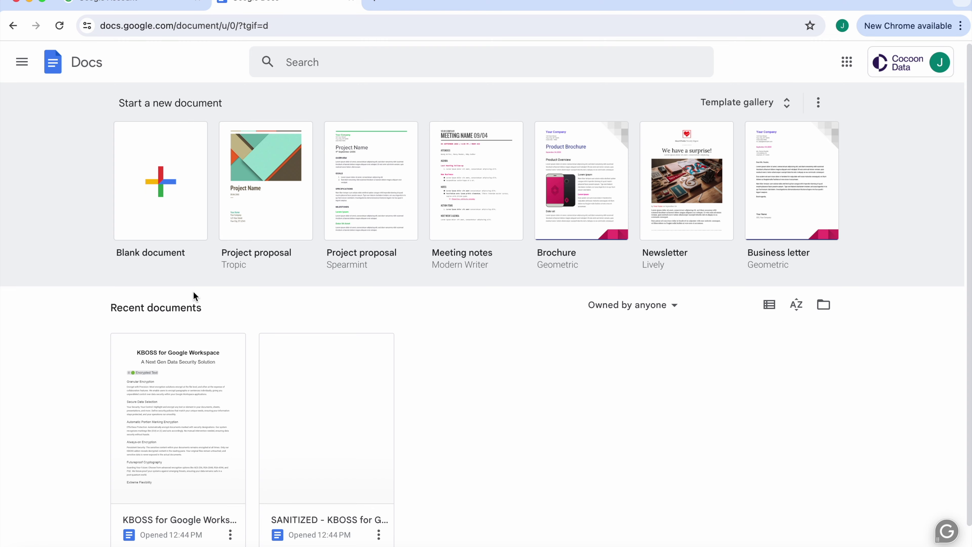
scroll(195, 297, "down", 1)
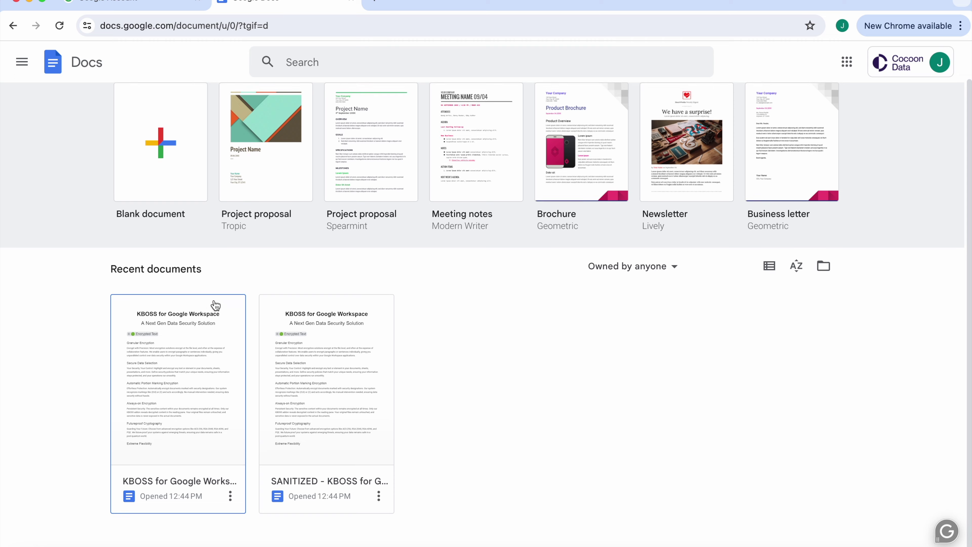
Open the SANITIZED copy and view its version history from the File menu
left_click(313, 423)
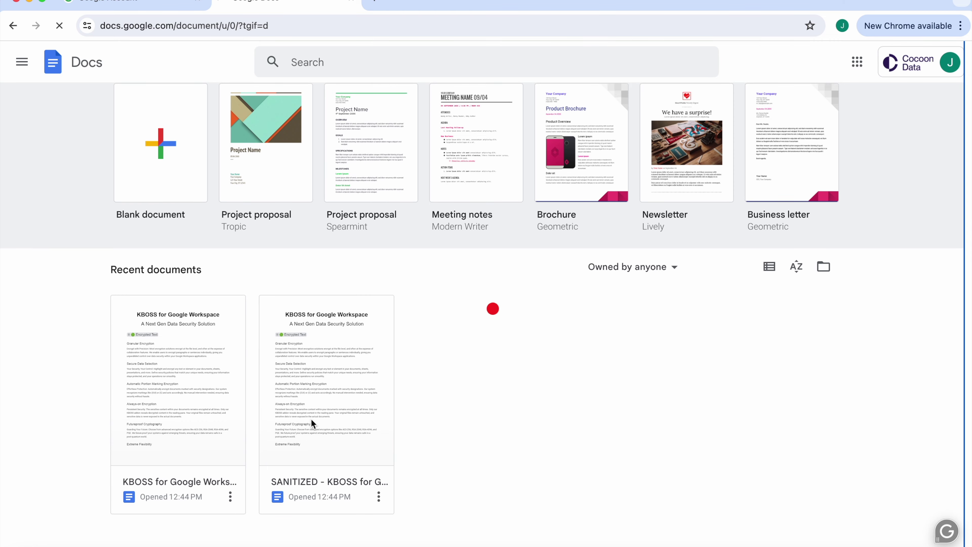
left_click(46, 70)
mouse_move(199, 360)
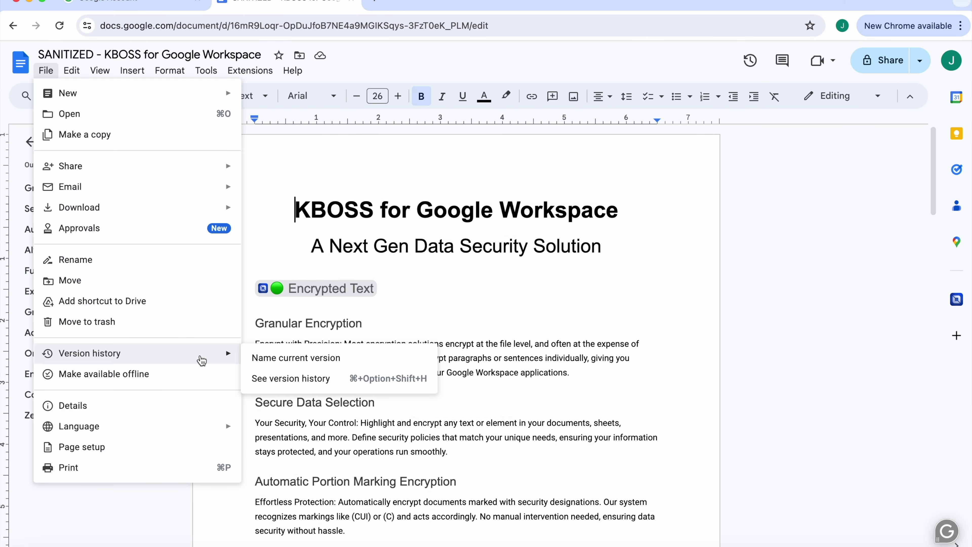
left_click(289, 380)
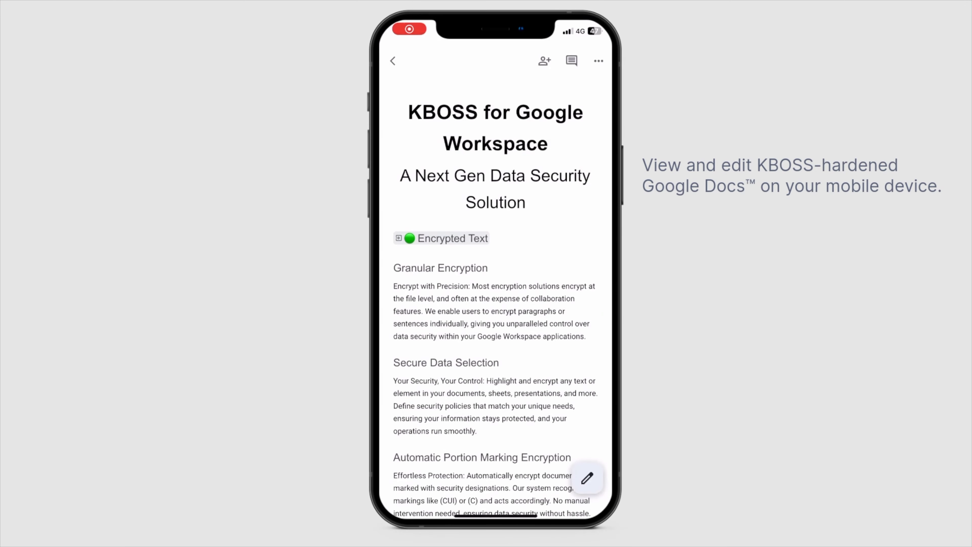
On mobile, view the Encrypted Text chip's Unclassified classification and decrypted text, then close its details sheet
left_click(587, 478)
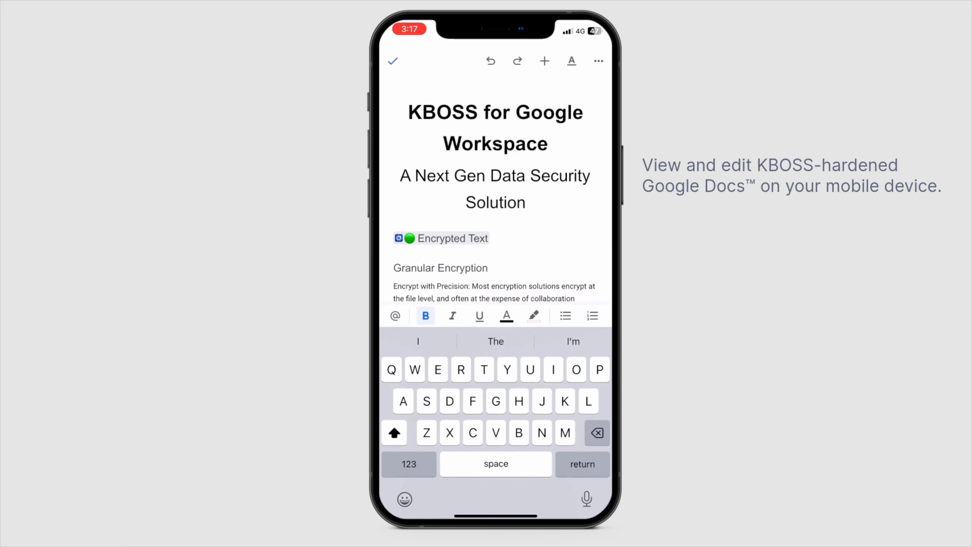
left_click(393, 61)
left_click(442, 238)
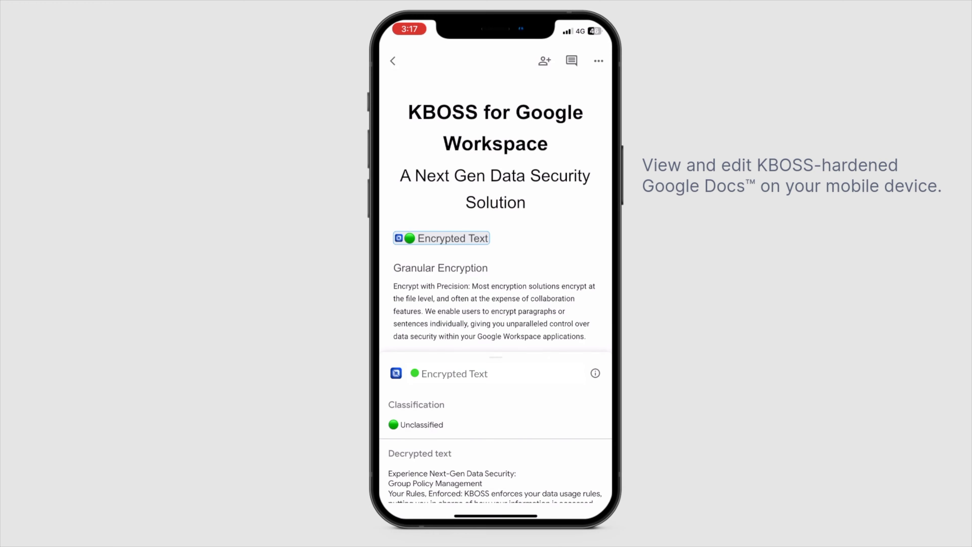
scroll(496, 447, "down", 10)
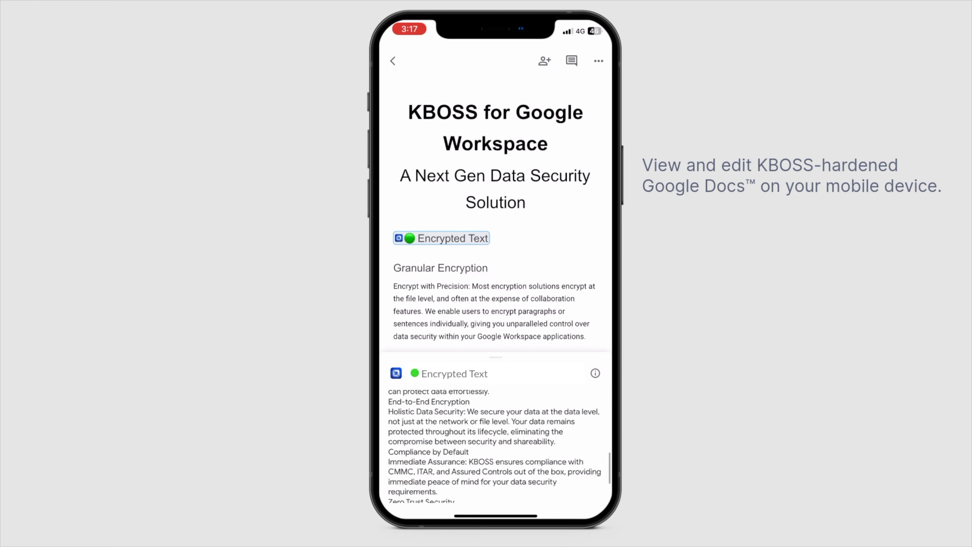
scroll(496, 446, "up", 10)
left_click_drag(496, 360, 496, 479)
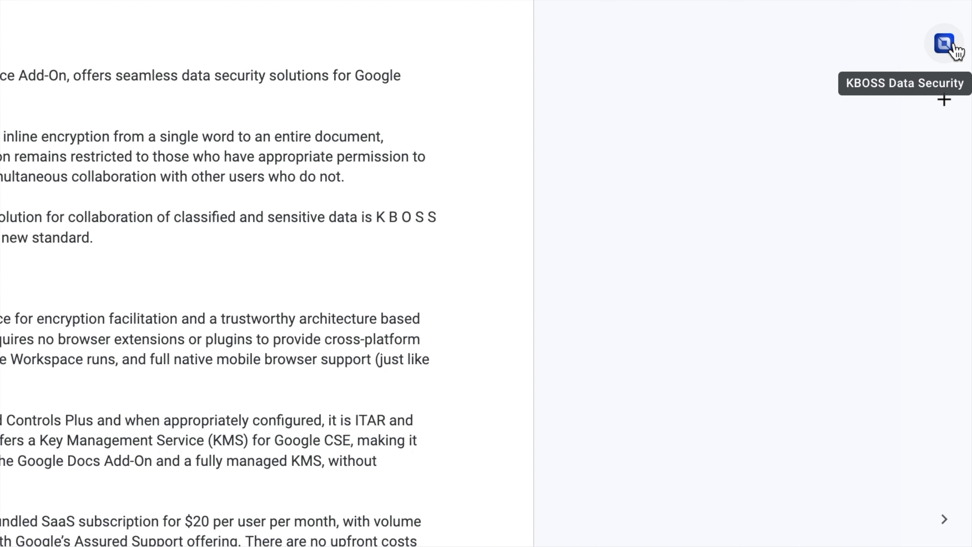
Expand the full FAQ in the KBOSS Data Security sidebar, then open its Support page
left_click(953, 45)
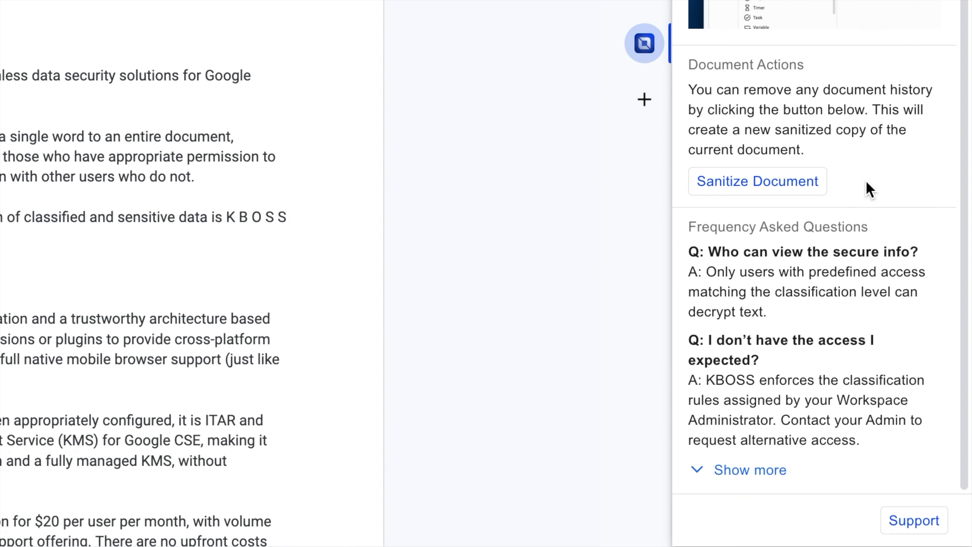
left_click(756, 471)
scroll(731, 382, "down", 5)
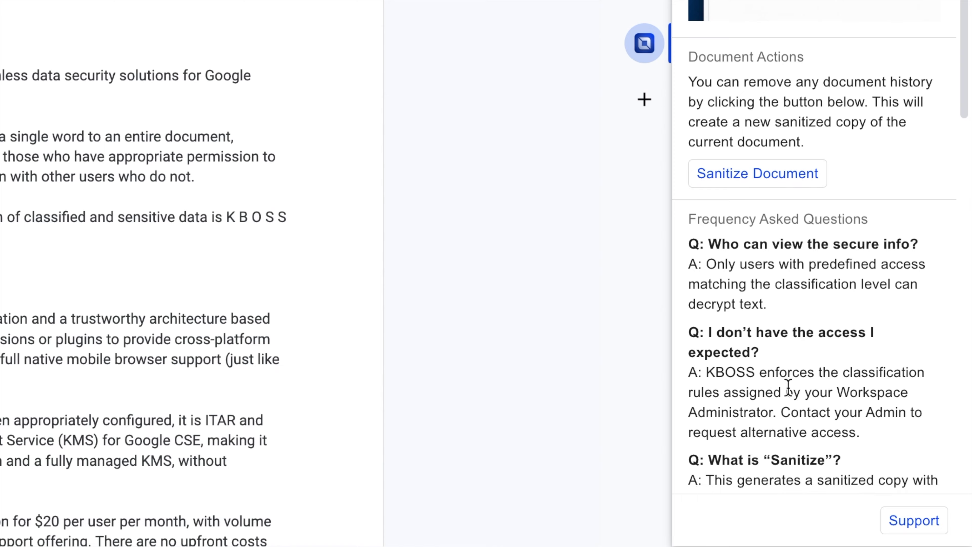
scroll(788, 387, "down", 12)
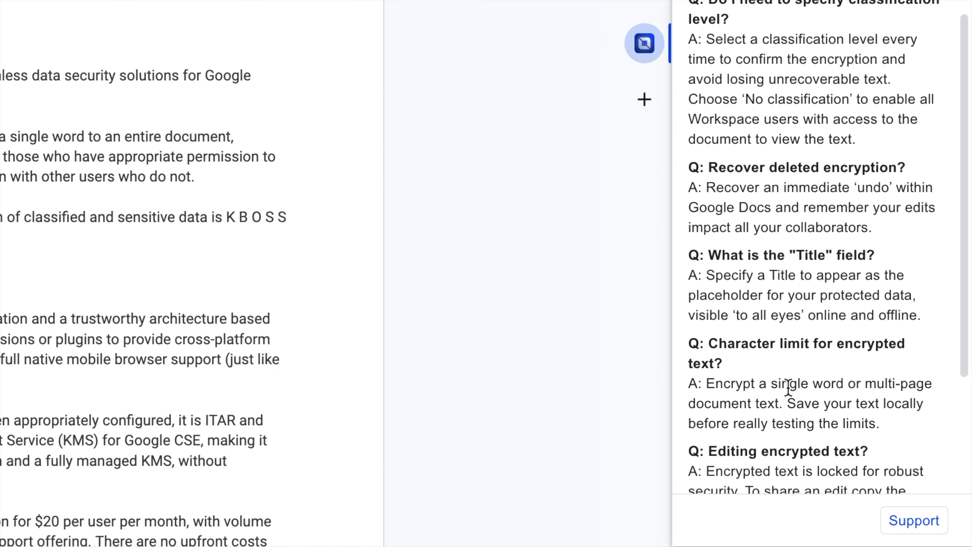
scroll(789, 387, "down", 1)
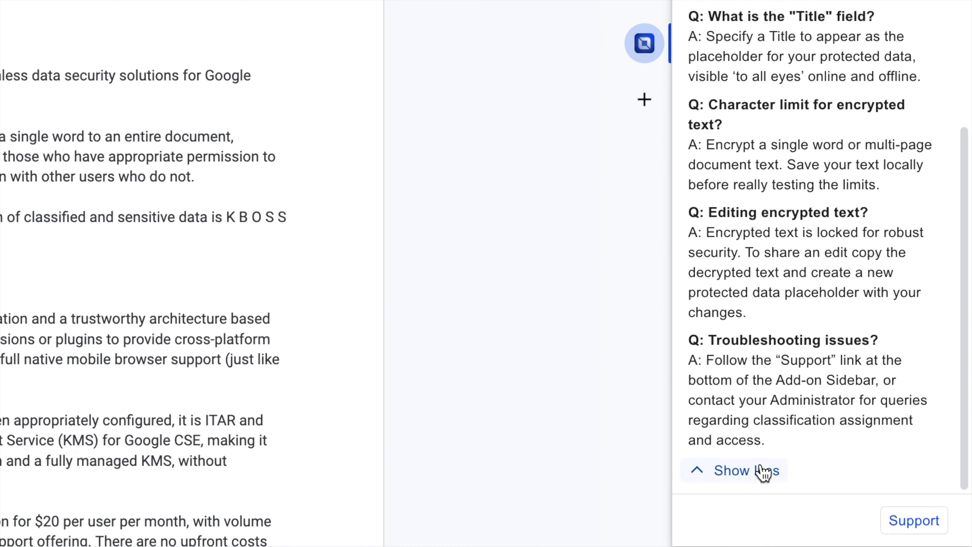
left_click(925, 523)
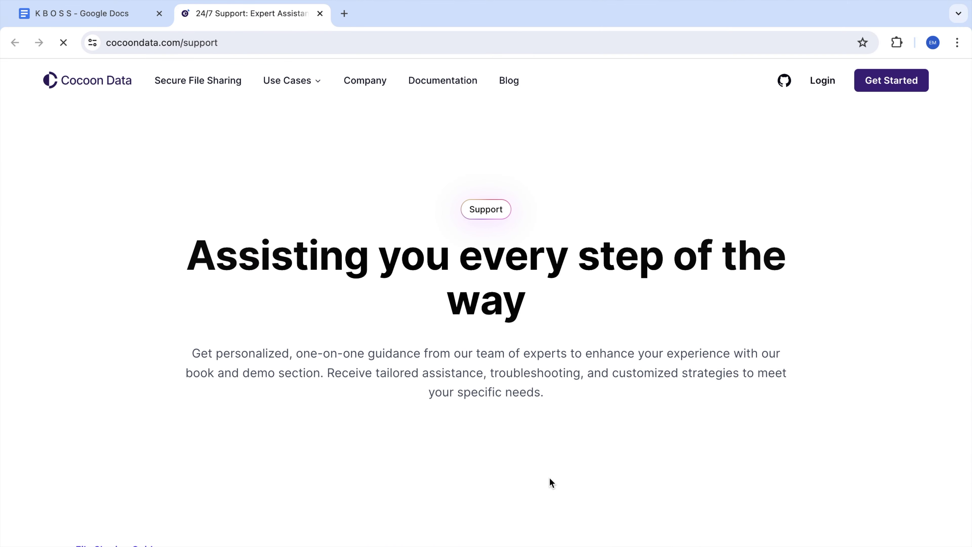
Scroll cocoondata.com/support down to the Support Center's Customer Support, Partner Program and Sales Enquiries options
scroll(551, 480, "down", 12)
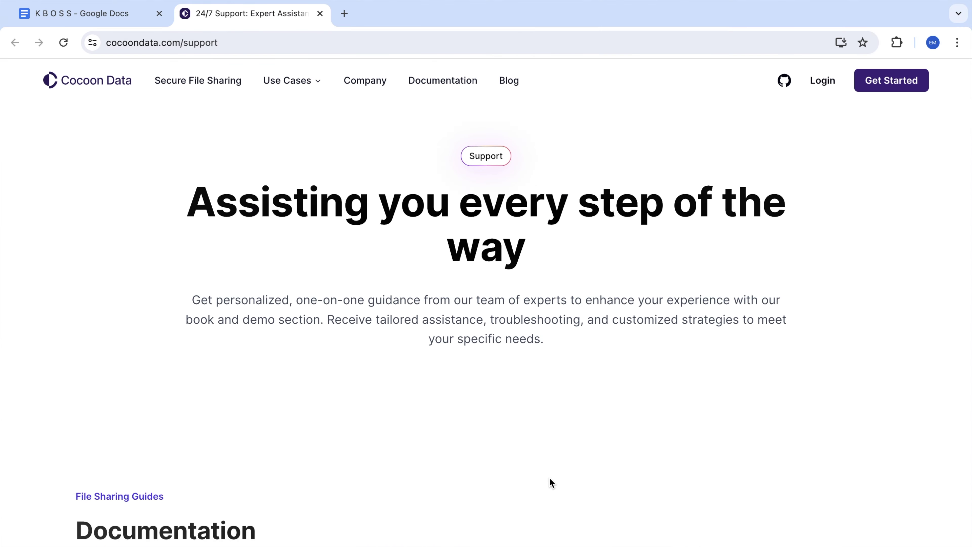
scroll(551, 483, "down", 6)
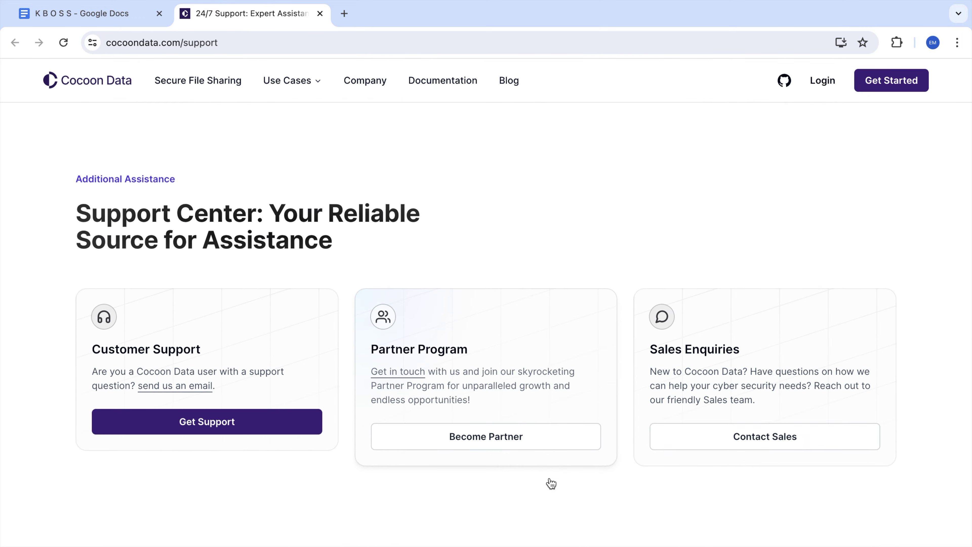